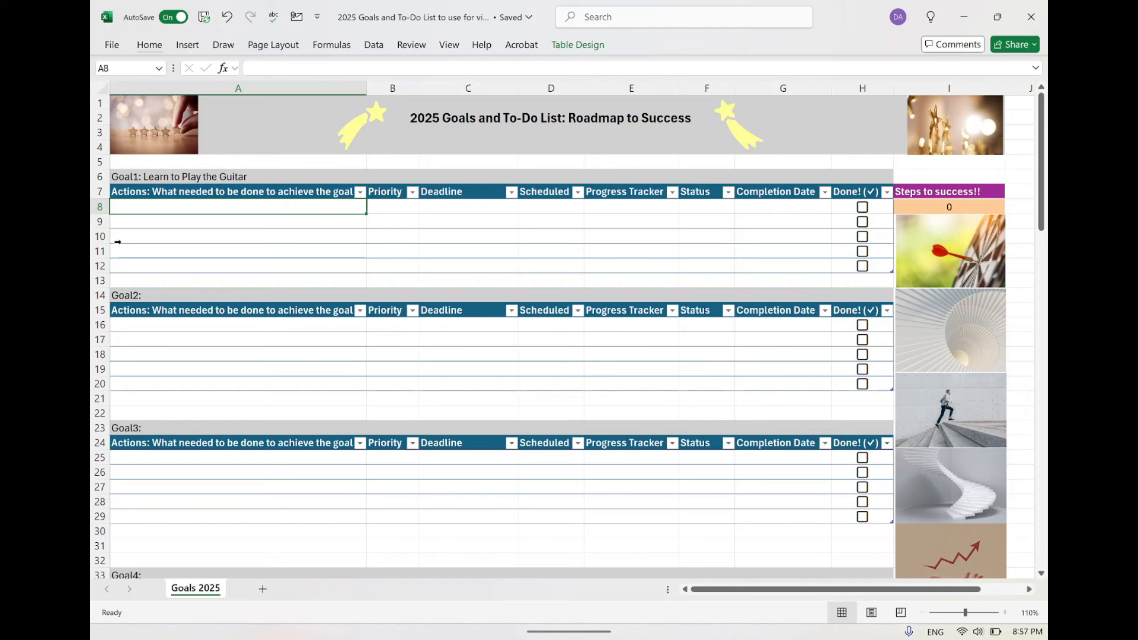
click(134, 176)
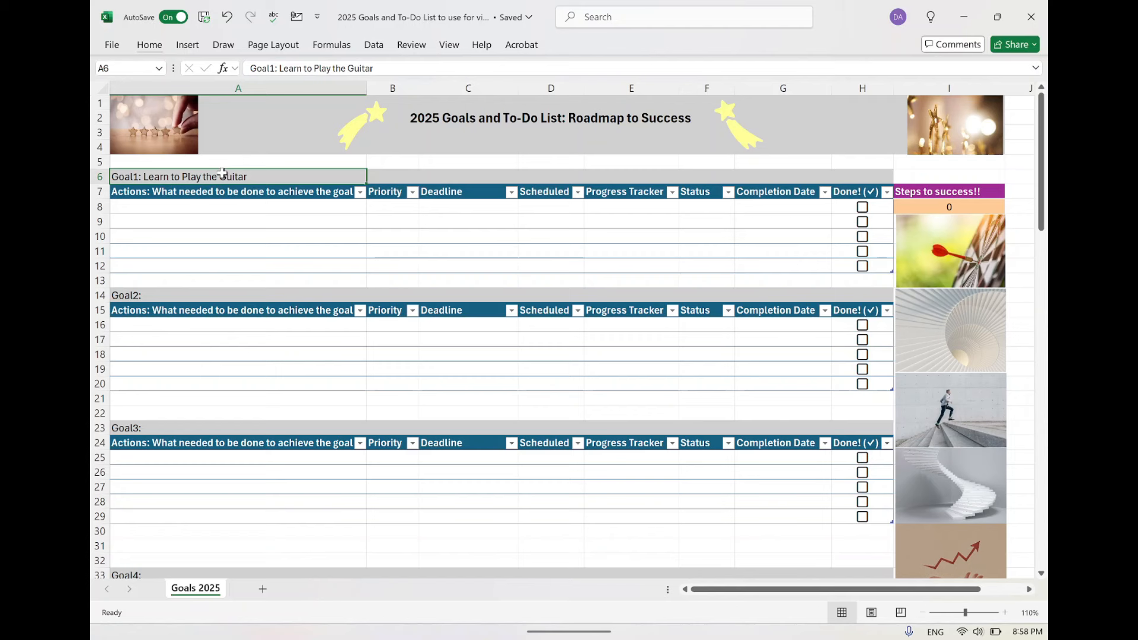
click(138, 292)
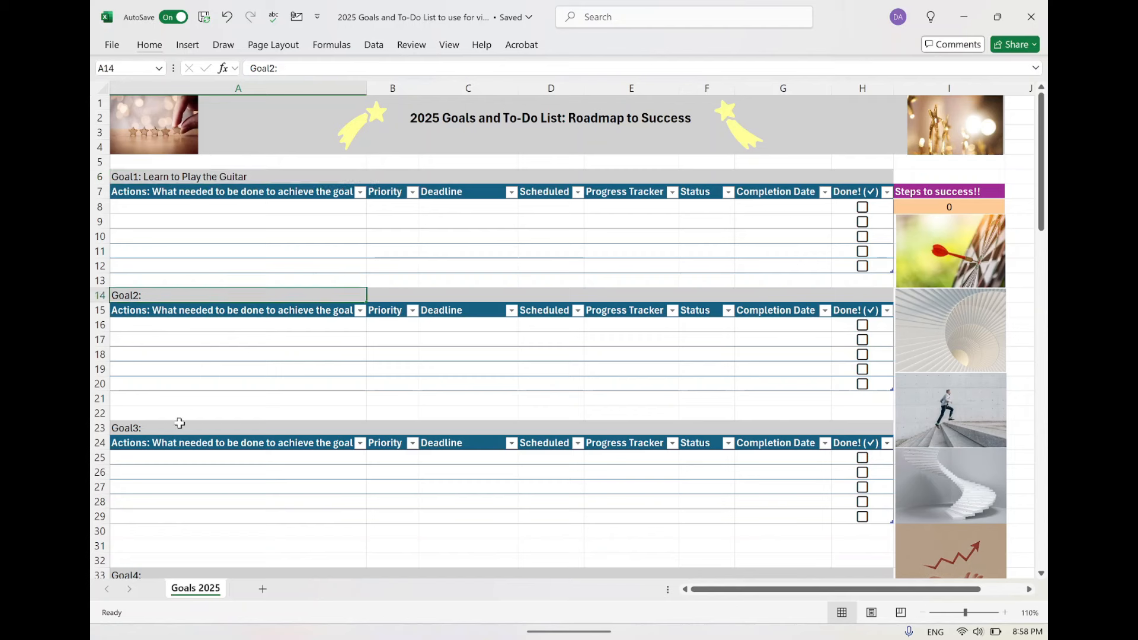
click(184, 429)
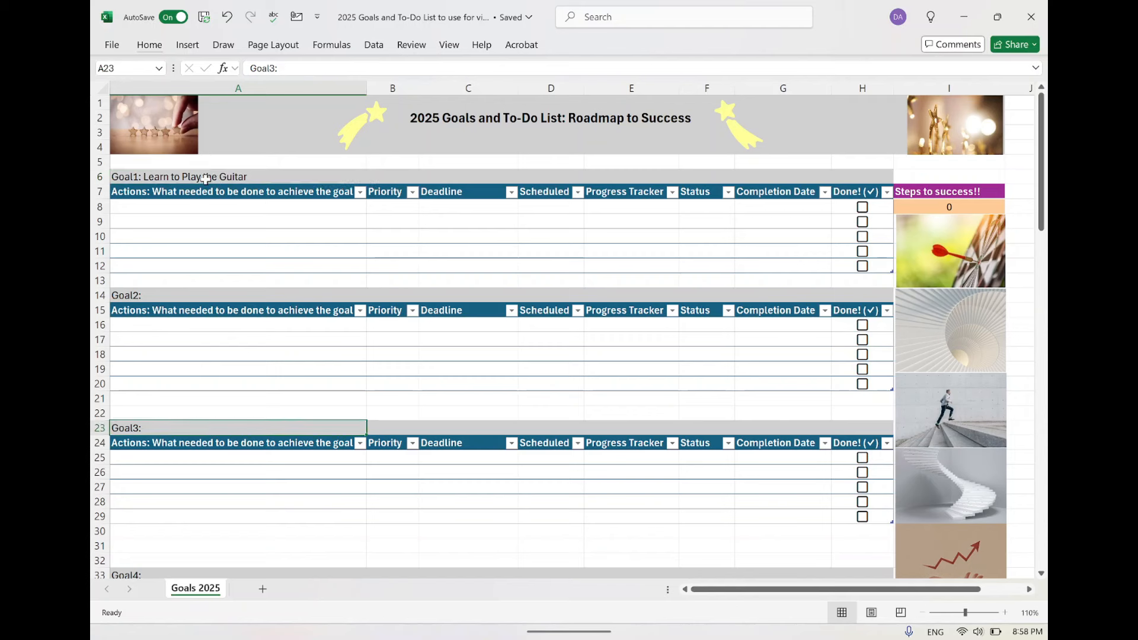
Enter "Buy a Guitar" and "Book a class" as the first two actions under Goal1, in A8 and A9.
click(169, 205)
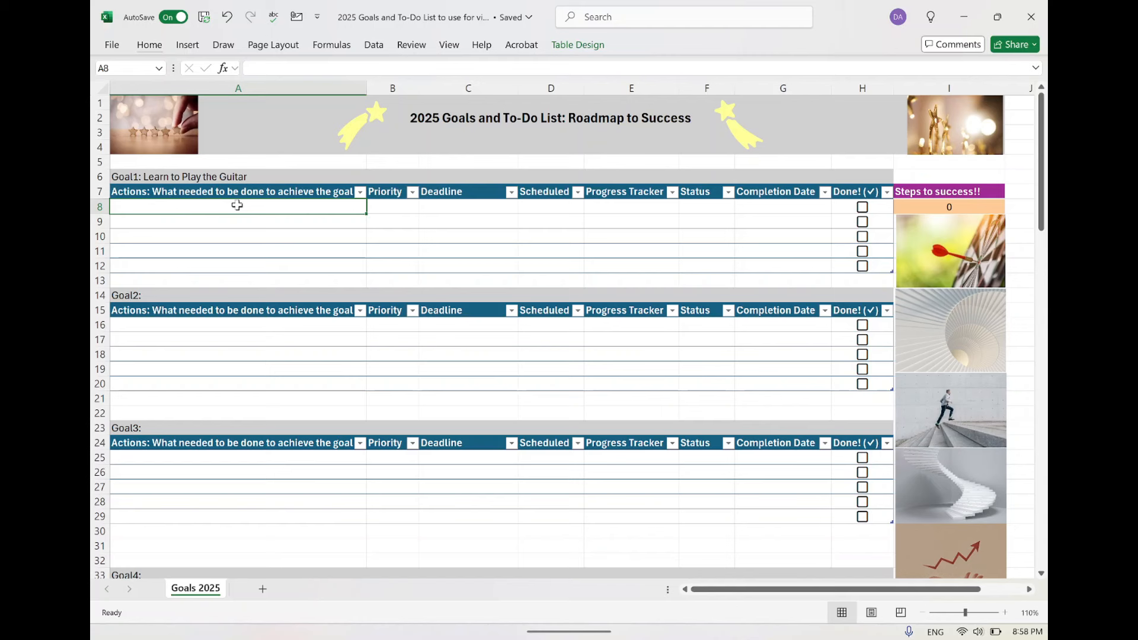
text(Buy a )
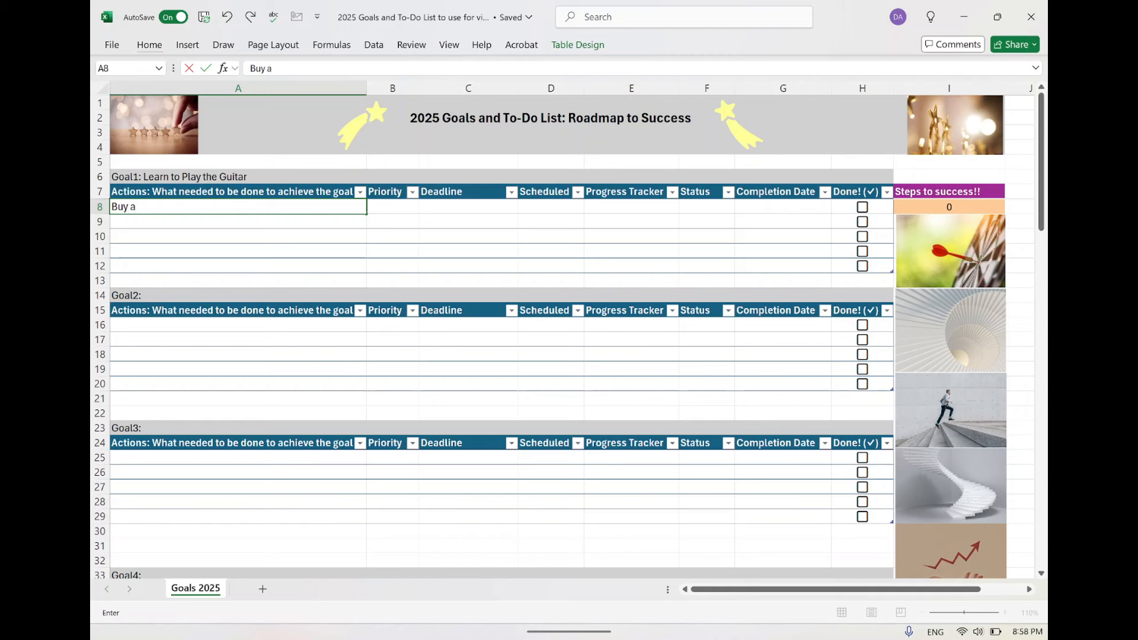
text(Guitar)
click(255, 227)
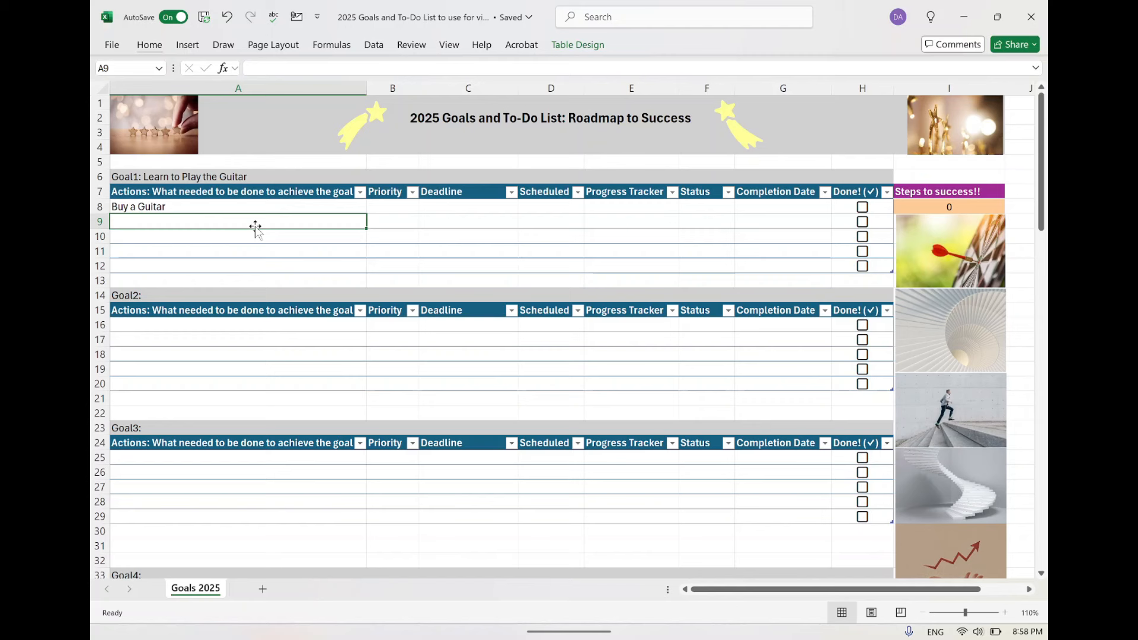
text(B)
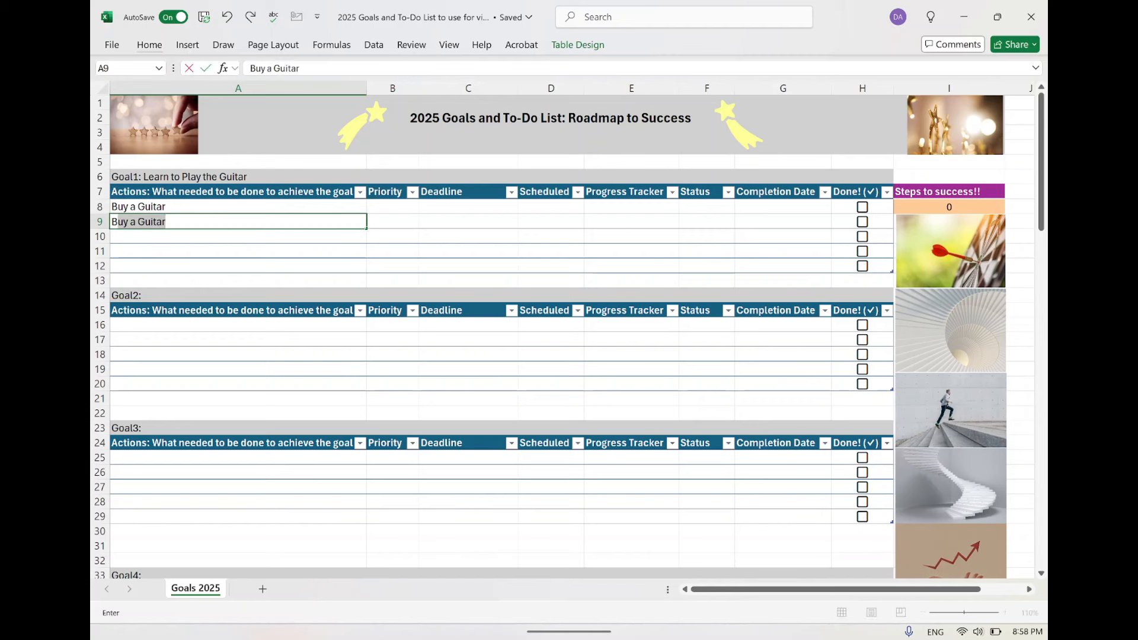
text(ook a class)
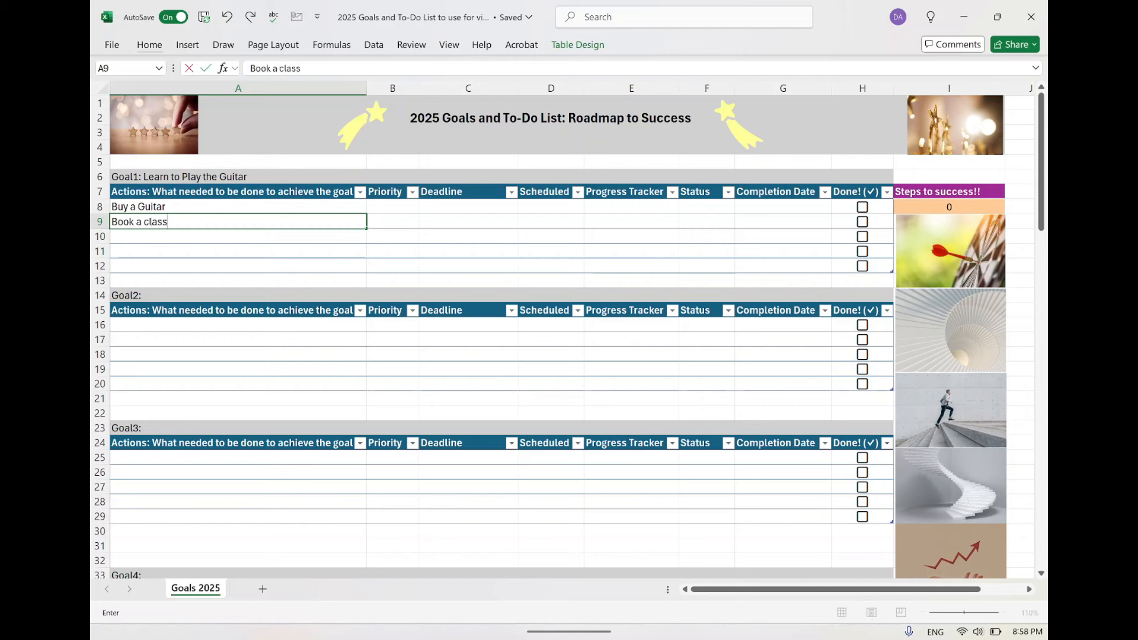
Add "Practice 30 minutes a day" and "Learn a song" as the Goal1 actions in A10 and A11.
click(272, 237)
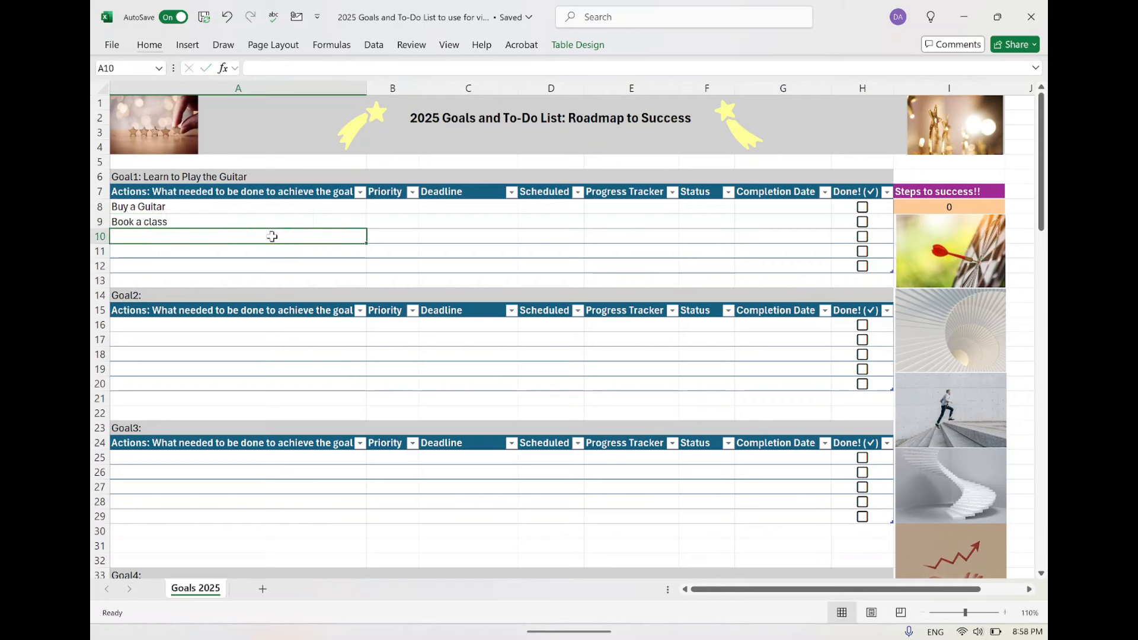
text(Pra)
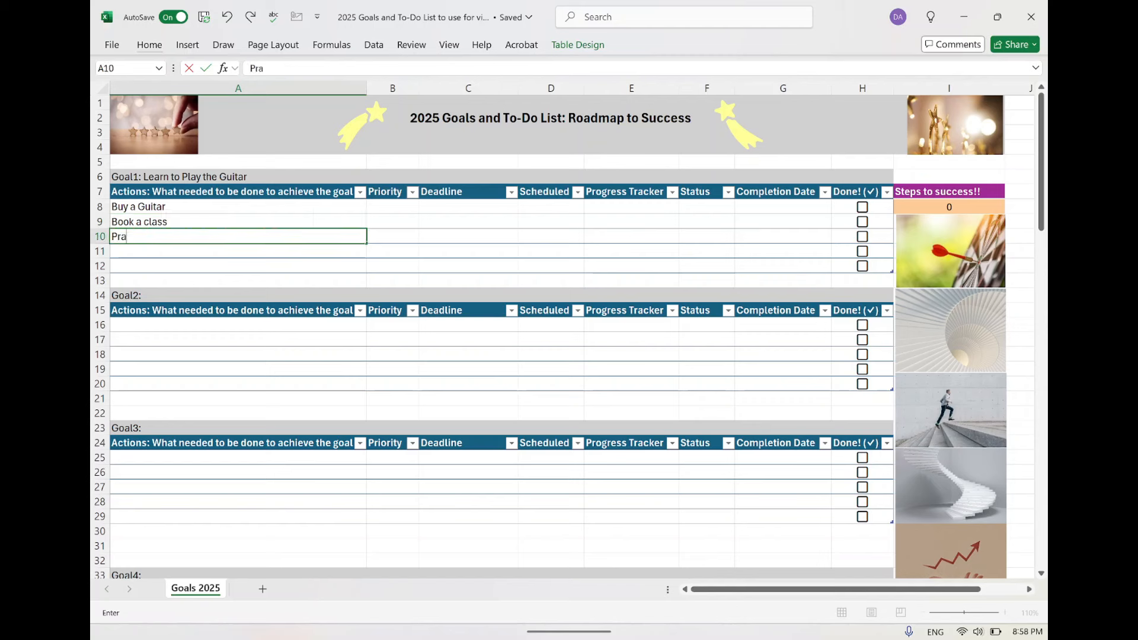
text(ctice 30 minutes)
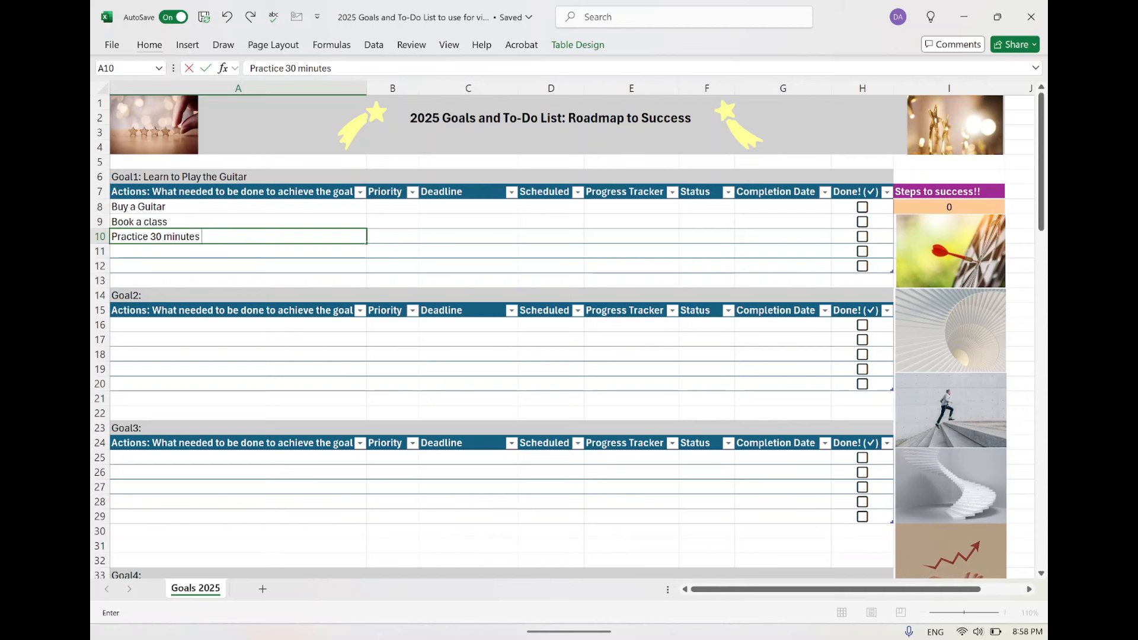
text( a day)
click(230, 253)
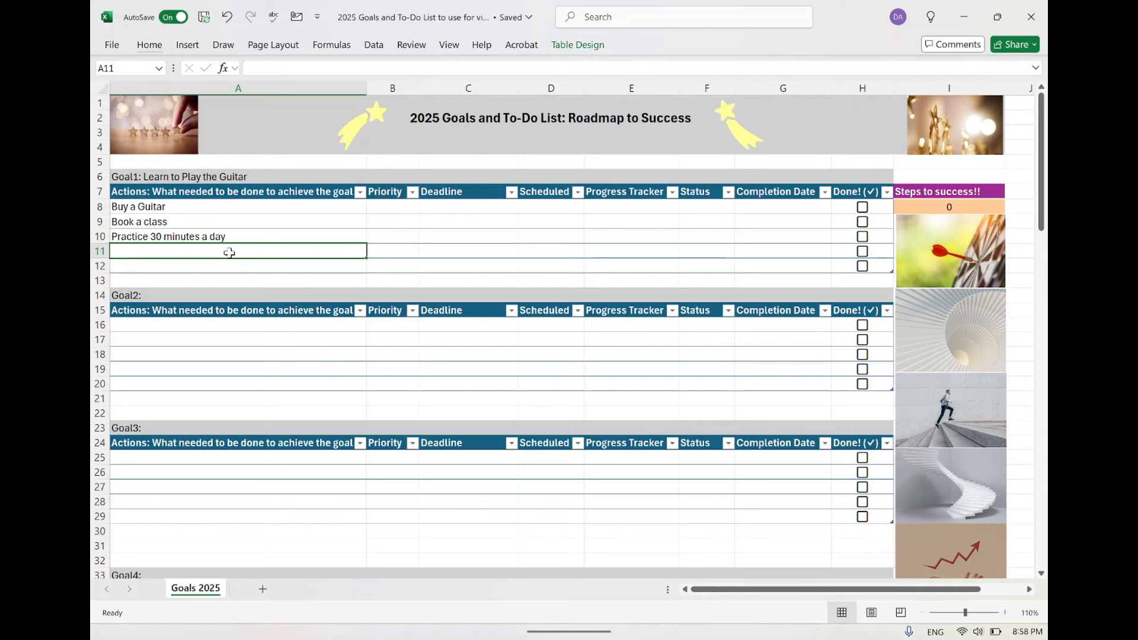
text(Learn)
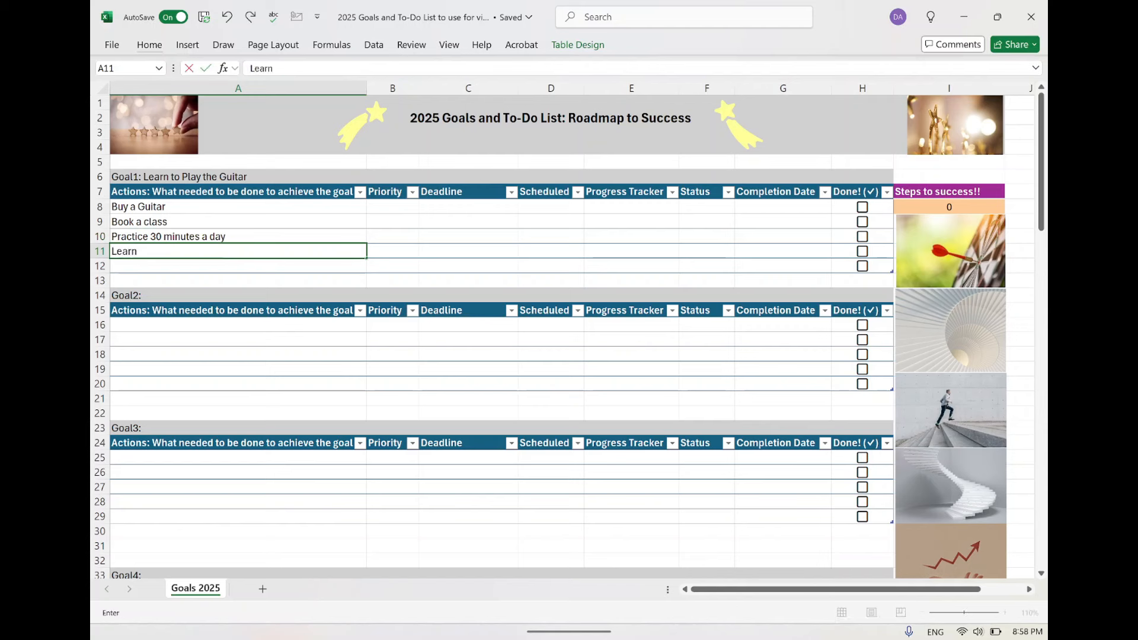
text( a song)
Add "Perform a song for a friend" as the last Goal1 action in A12.
click(223, 270)
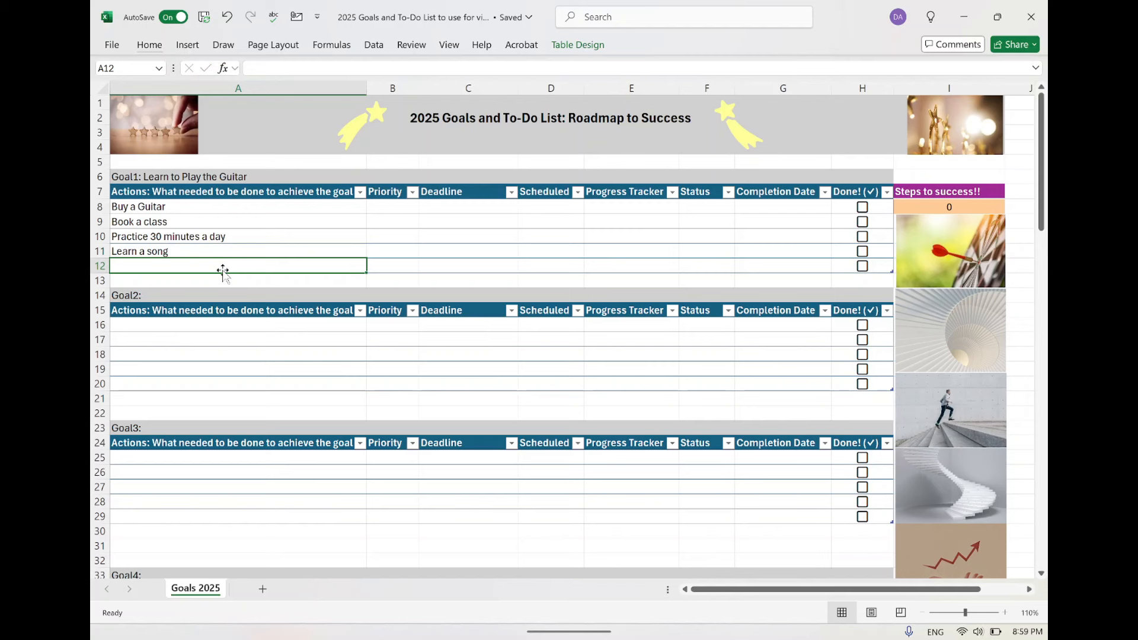
text(Per)
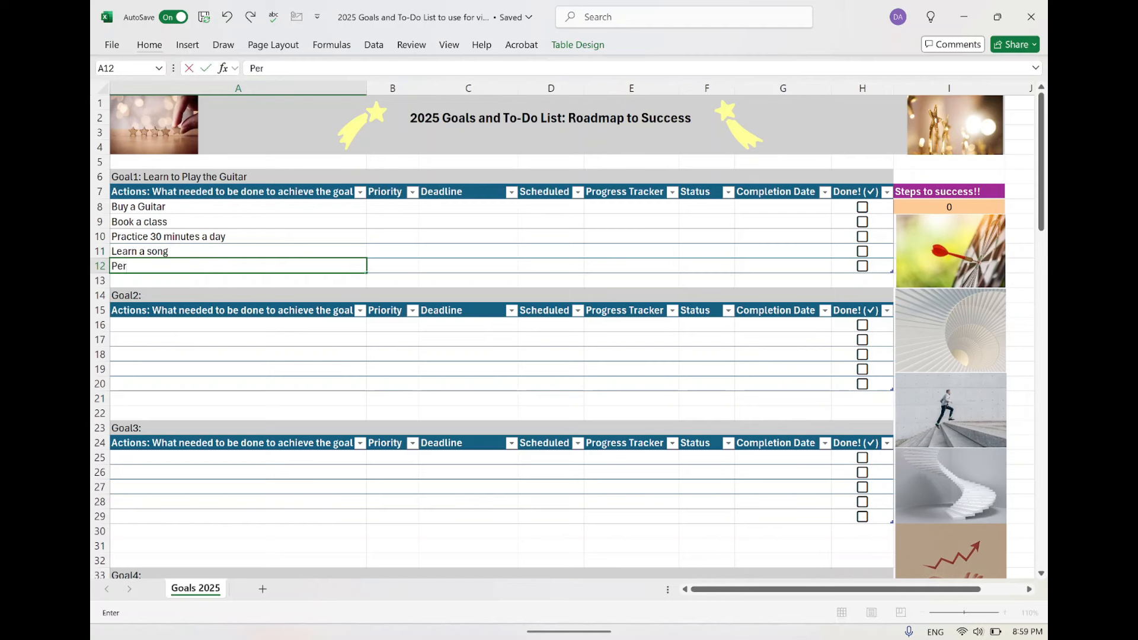
text(form a song for a)
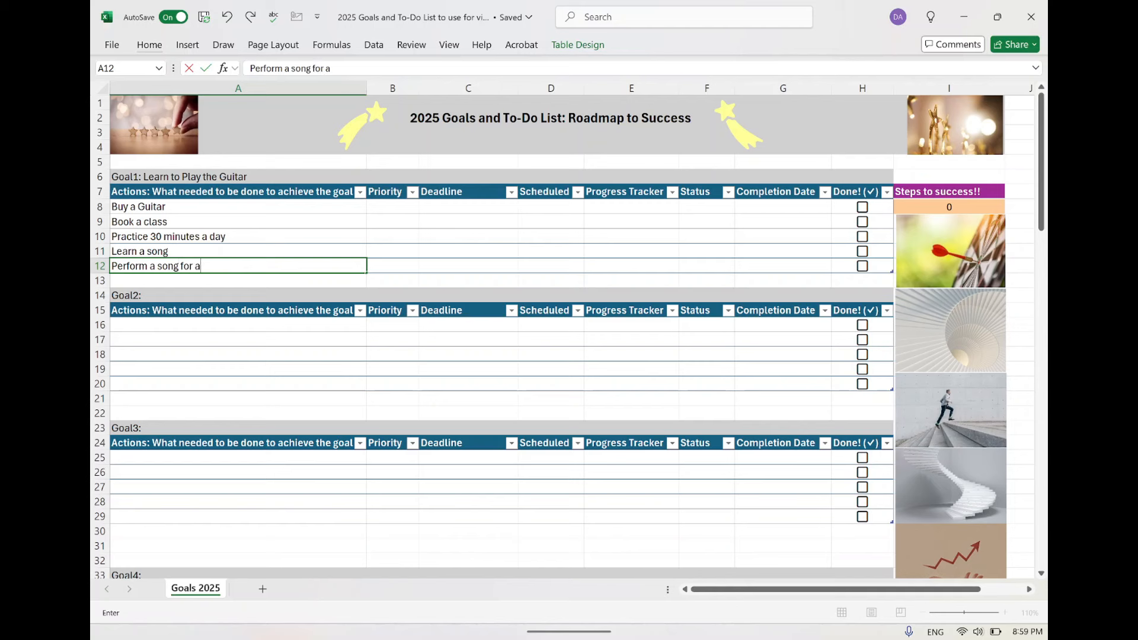
text( friend)
Set the priority of "Buy a Guitar" to High and of "Book a class" to Medium.
click(401, 207)
click(424, 207)
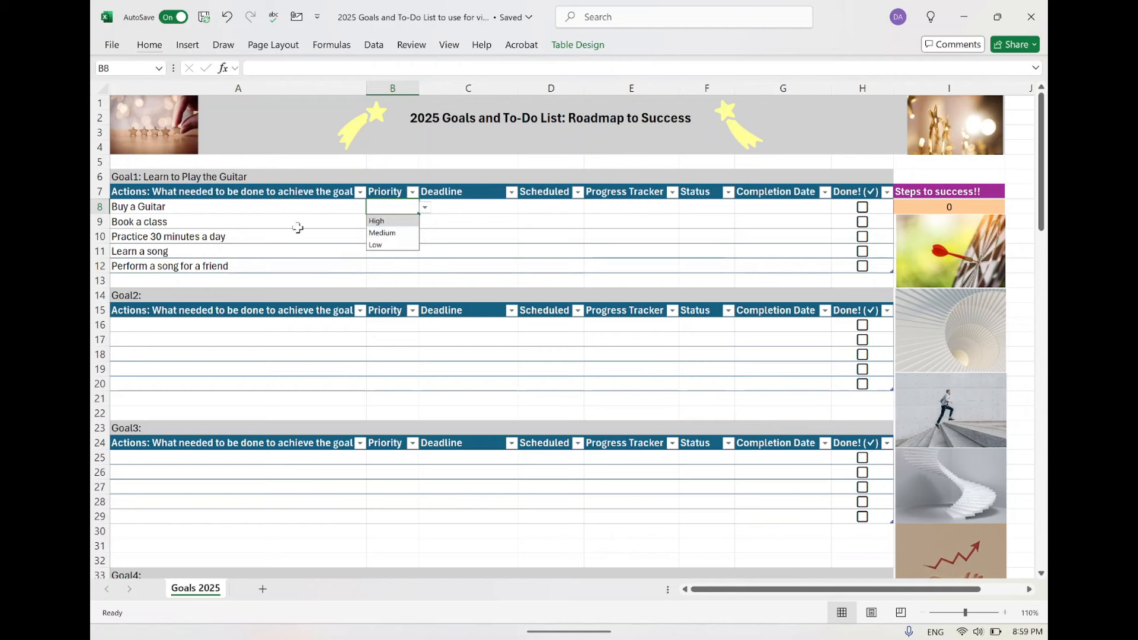
click(391, 224)
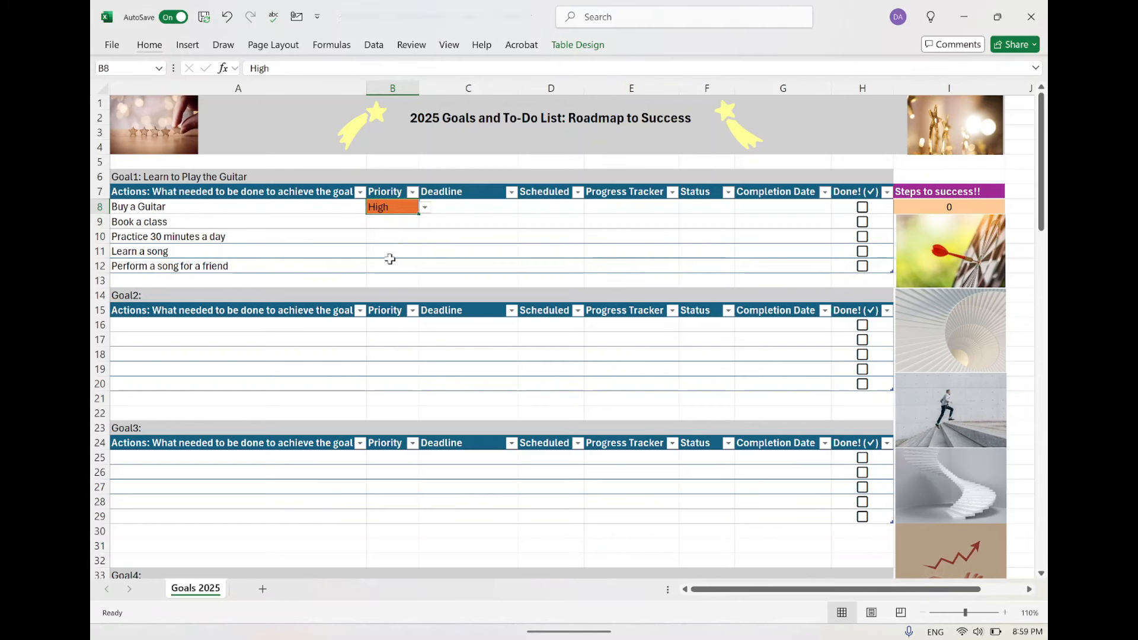
click(400, 225)
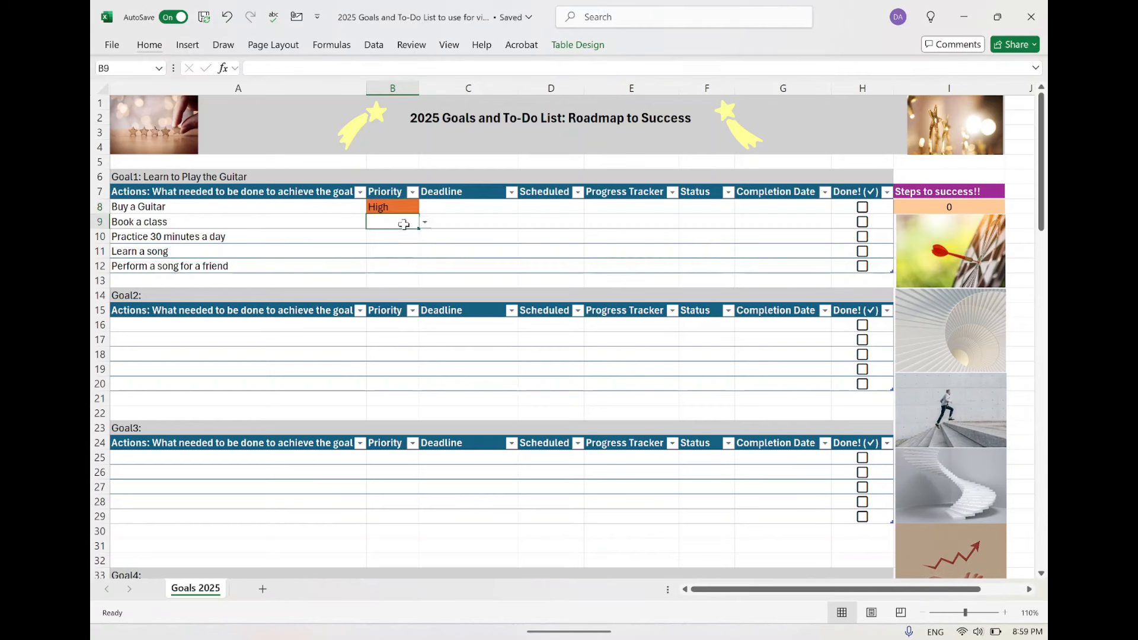
click(425, 223)
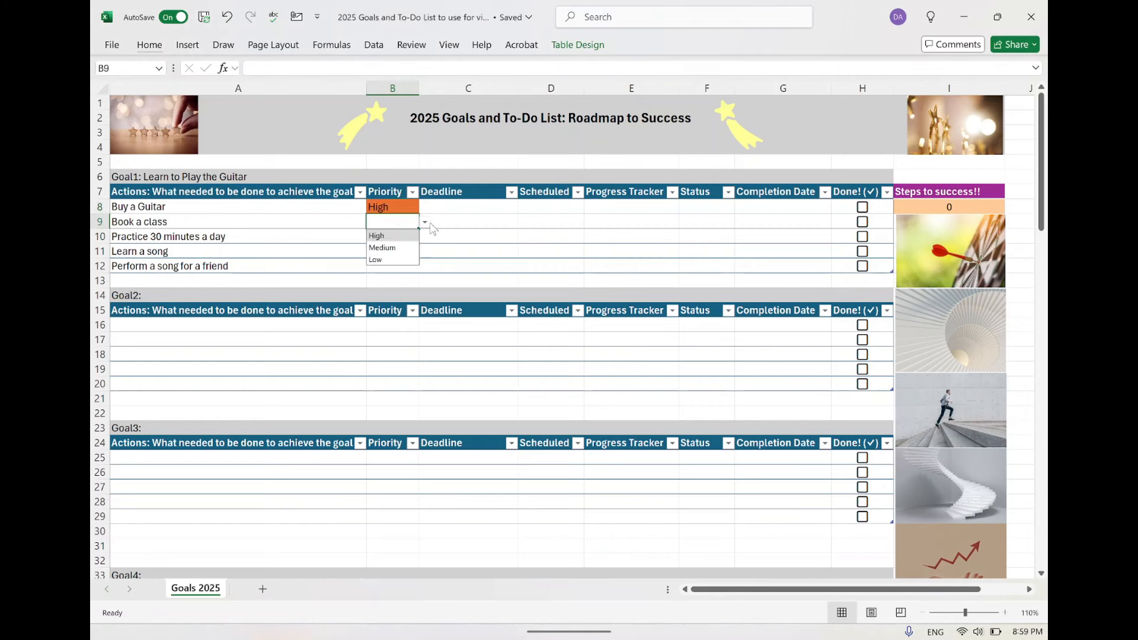
click(407, 248)
Set the priority of "Practice 30 minutes a day" to Medium.
click(387, 239)
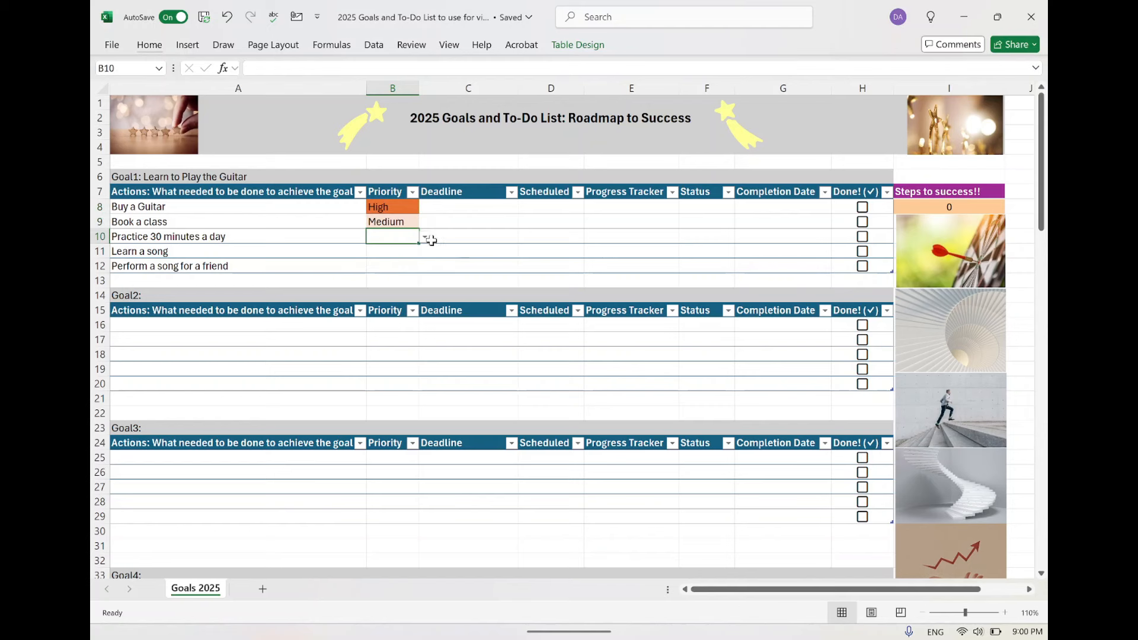
click(426, 237)
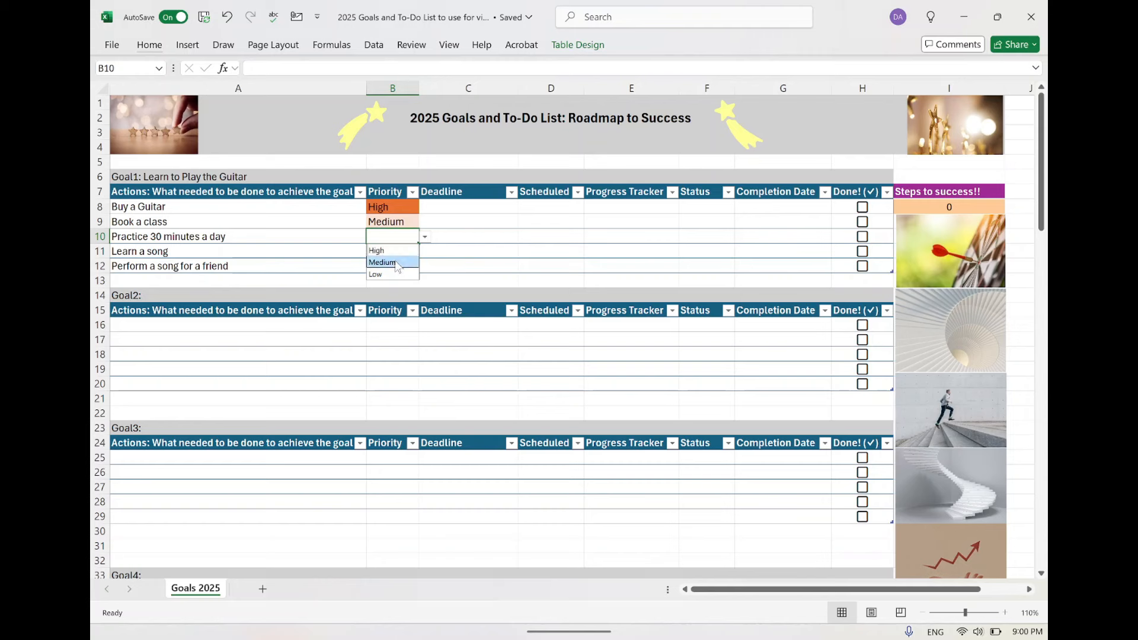
click(395, 262)
Set the priority of both "Learn a song" and "Perform a song for a friend" to High.
click(409, 256)
click(422, 252)
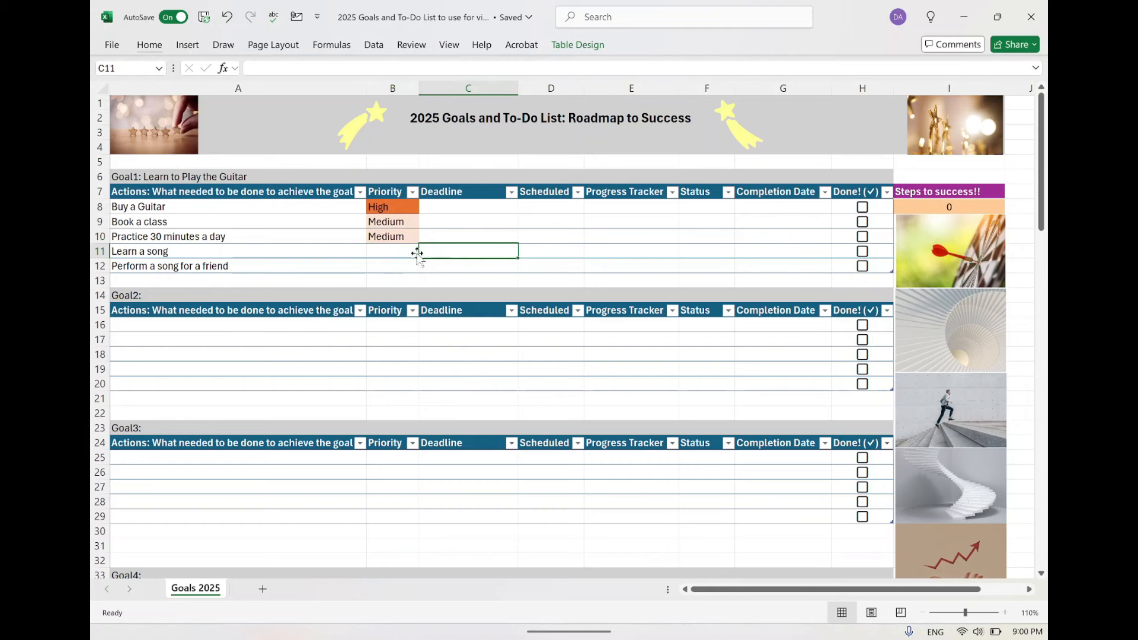
click(412, 252)
click(425, 252)
click(396, 267)
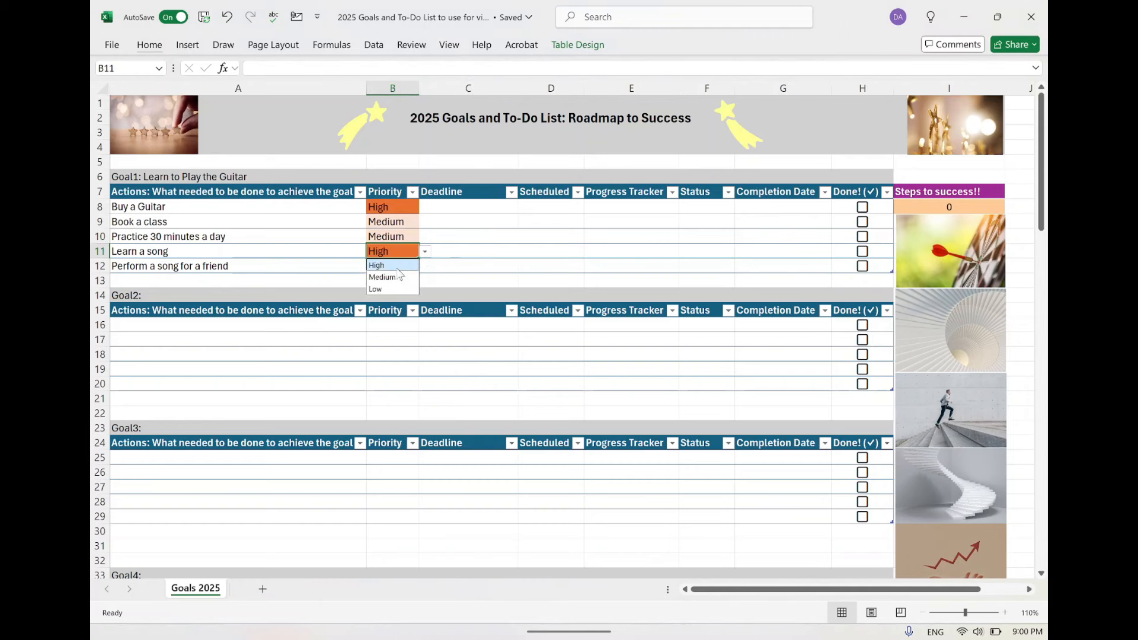
click(399, 270)
click(408, 266)
click(424, 267)
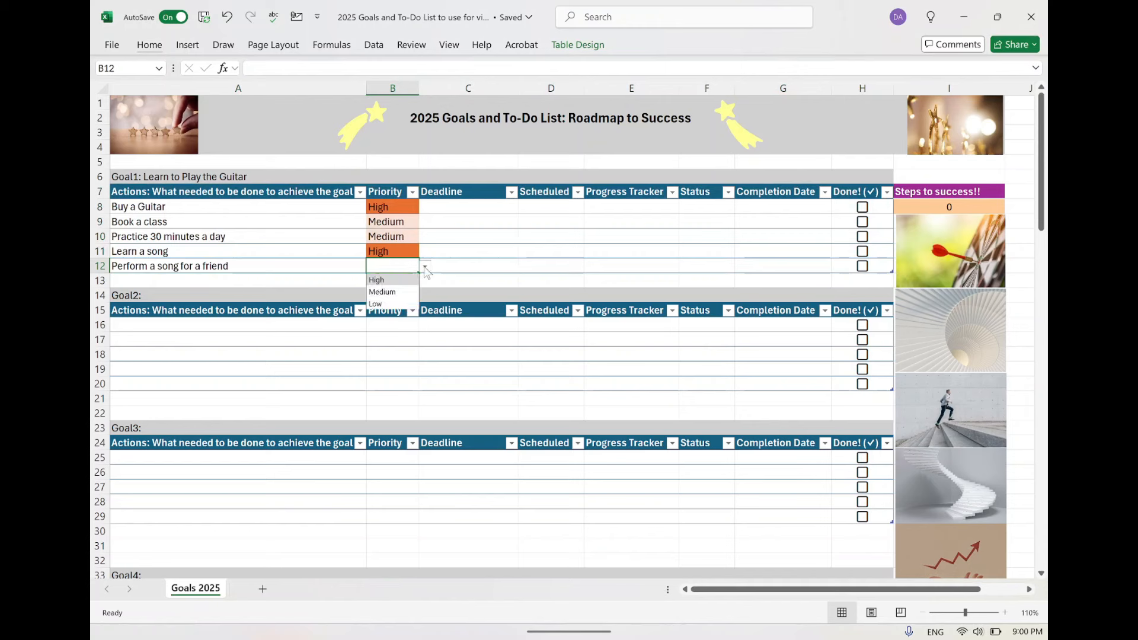
click(398, 280)
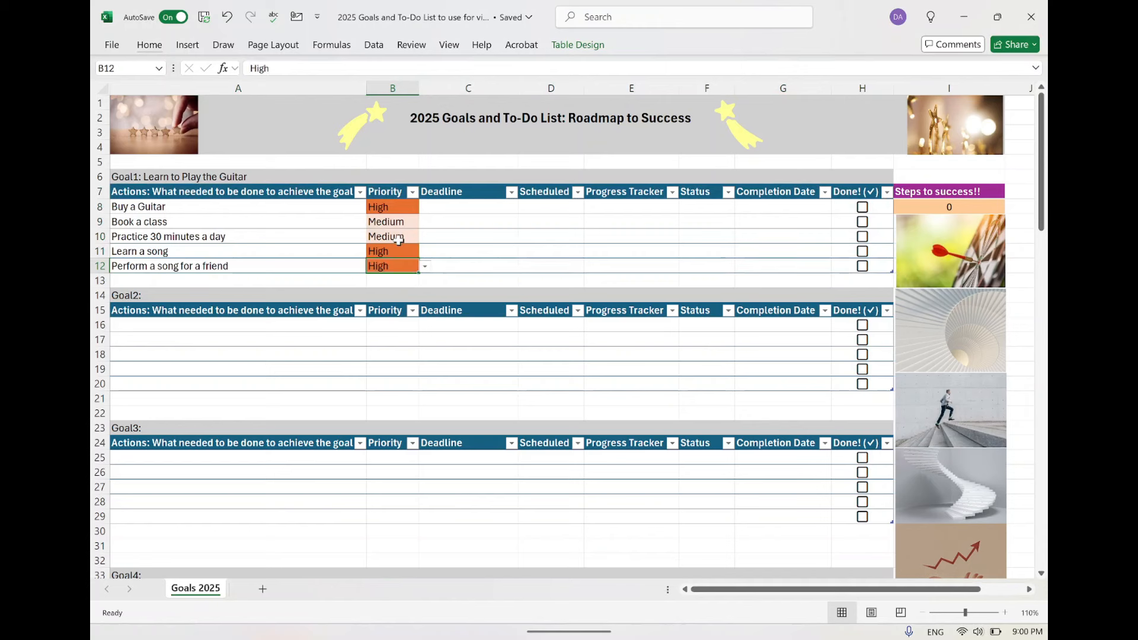
Change the priority of "Practice 30 minutes a day" to High.
click(412, 237)
click(426, 237)
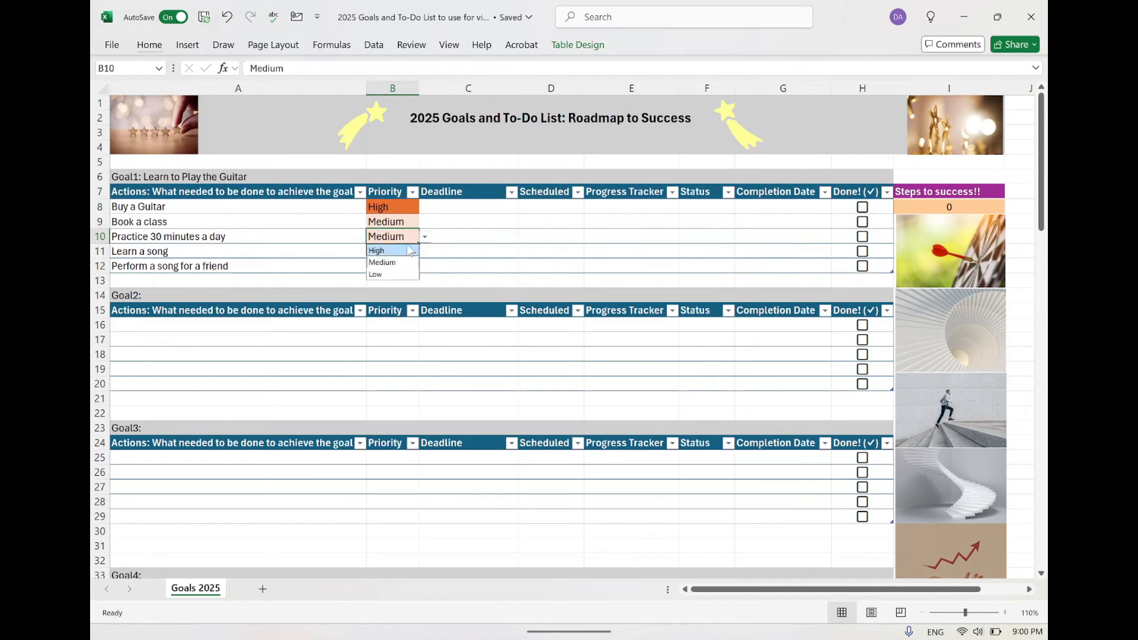
click(409, 251)
click(457, 205)
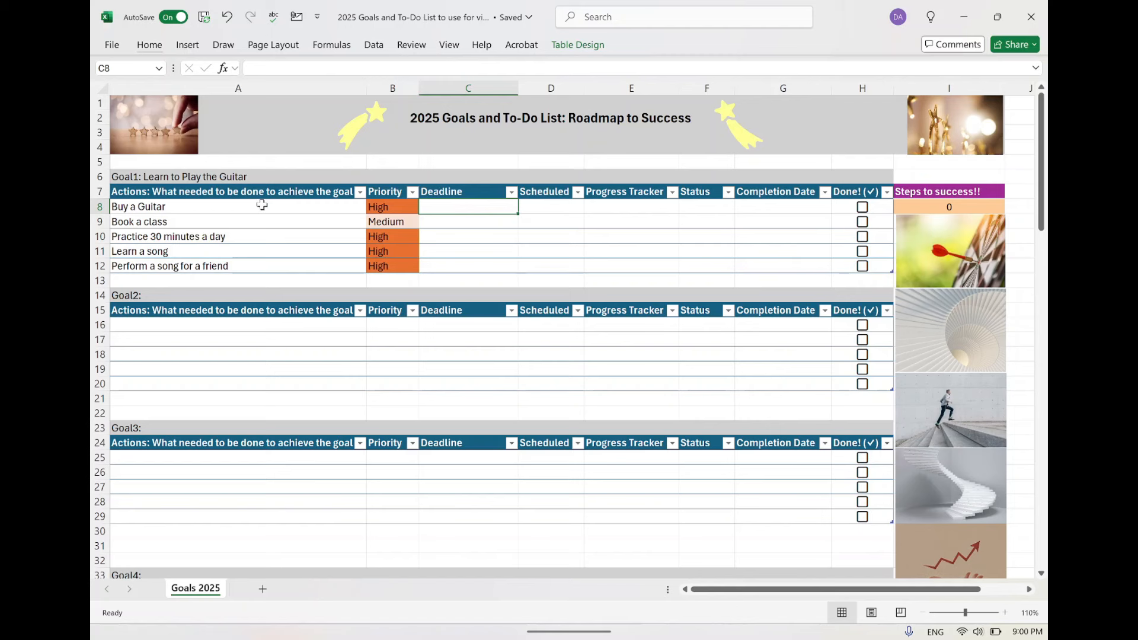
click(464, 221)
click(462, 239)
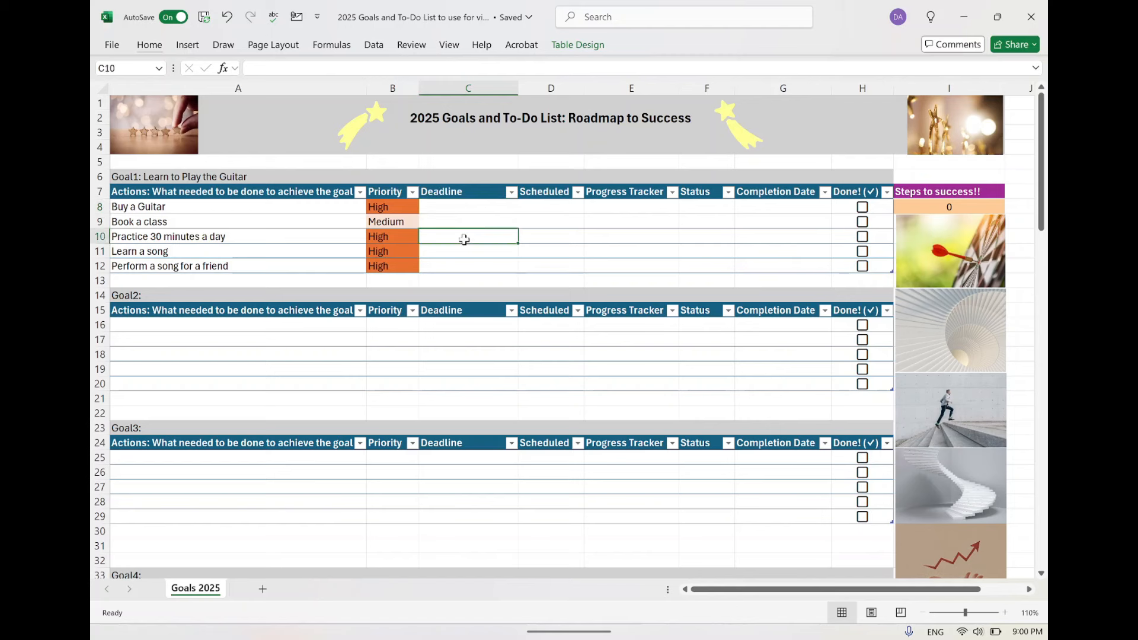
Enter the deadlines Jan 15, 2025 for "Buy a Guitar" and Feb 20, 2025 for "Book a class".
click(477, 211)
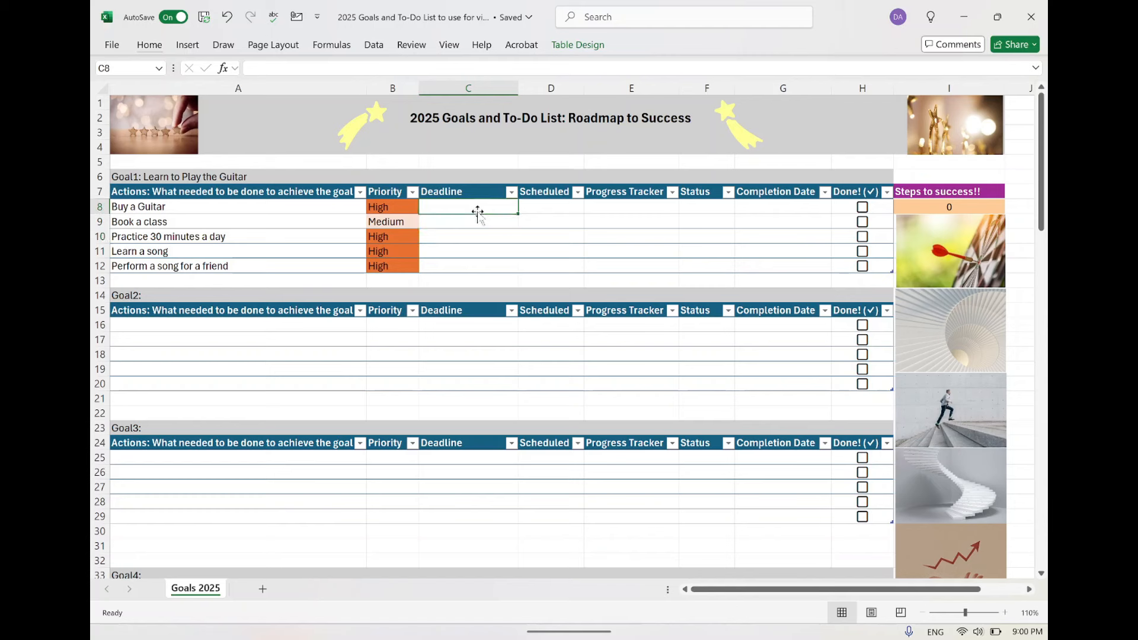
text(Jan 15, 2025)
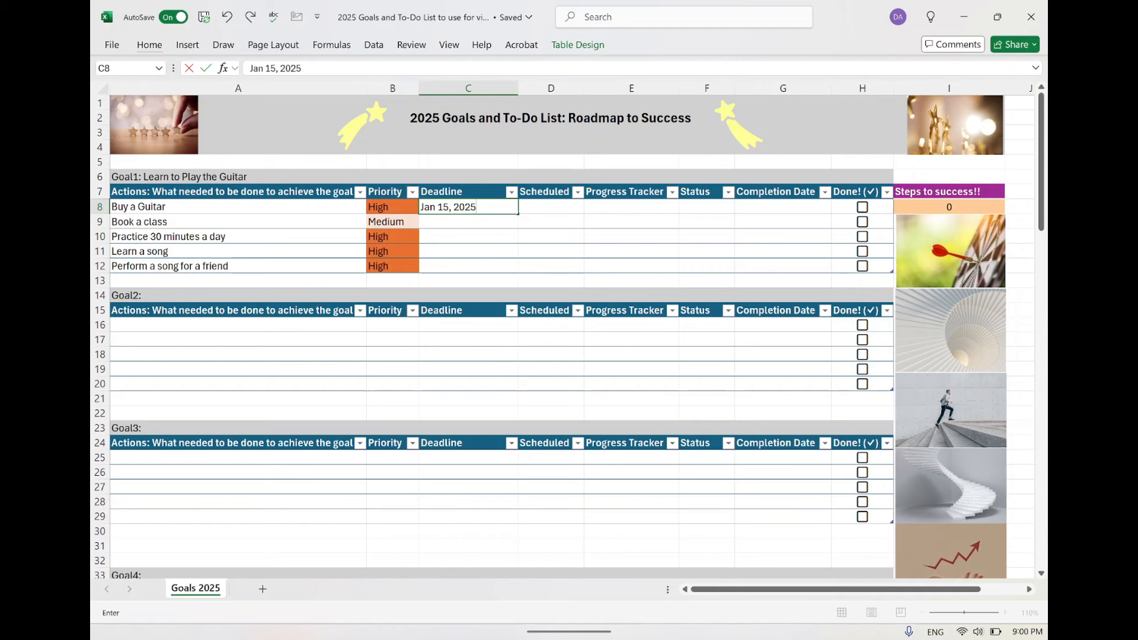
click(477, 227)
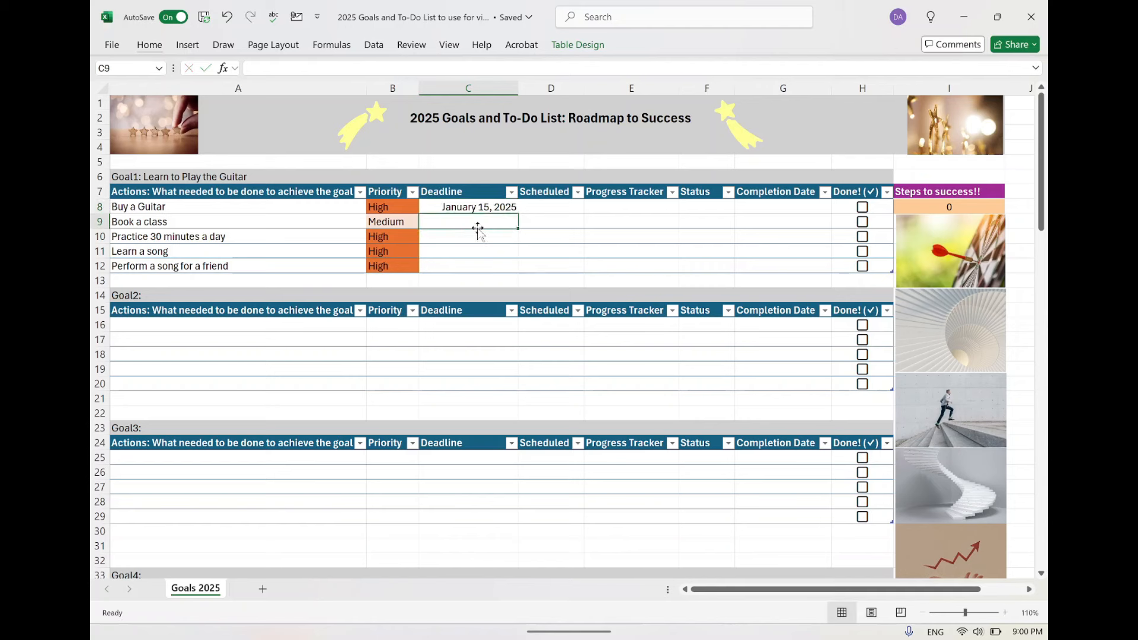
text(JFe)
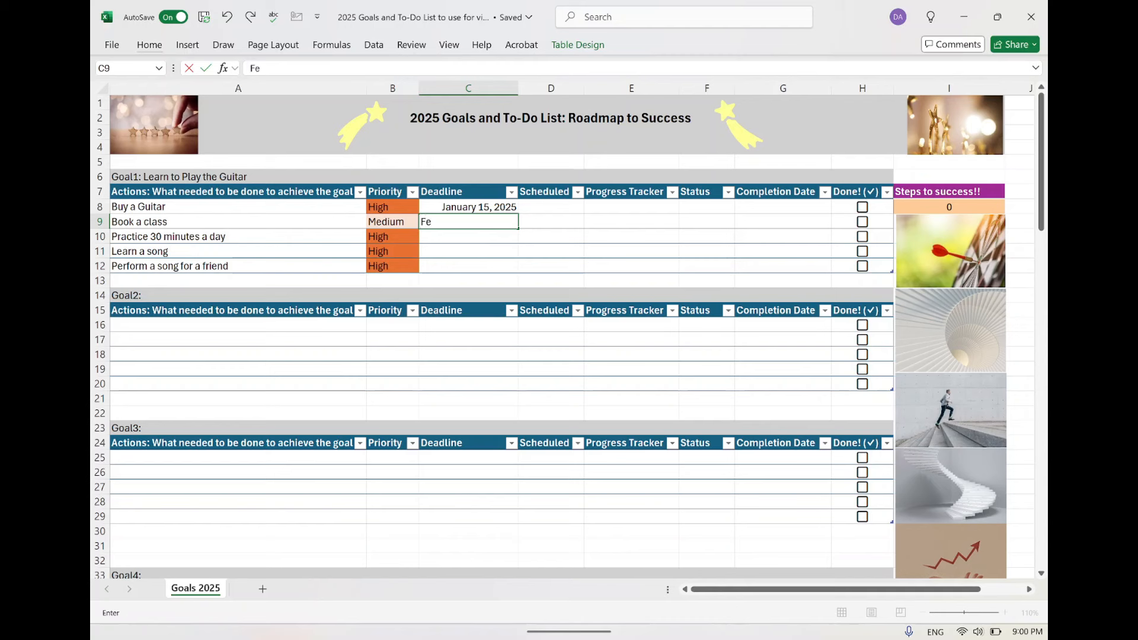
text(b 20, 2025)
Enter the deadline May 15, 2025 for "Practice 30 minutes a day".
click(477, 234)
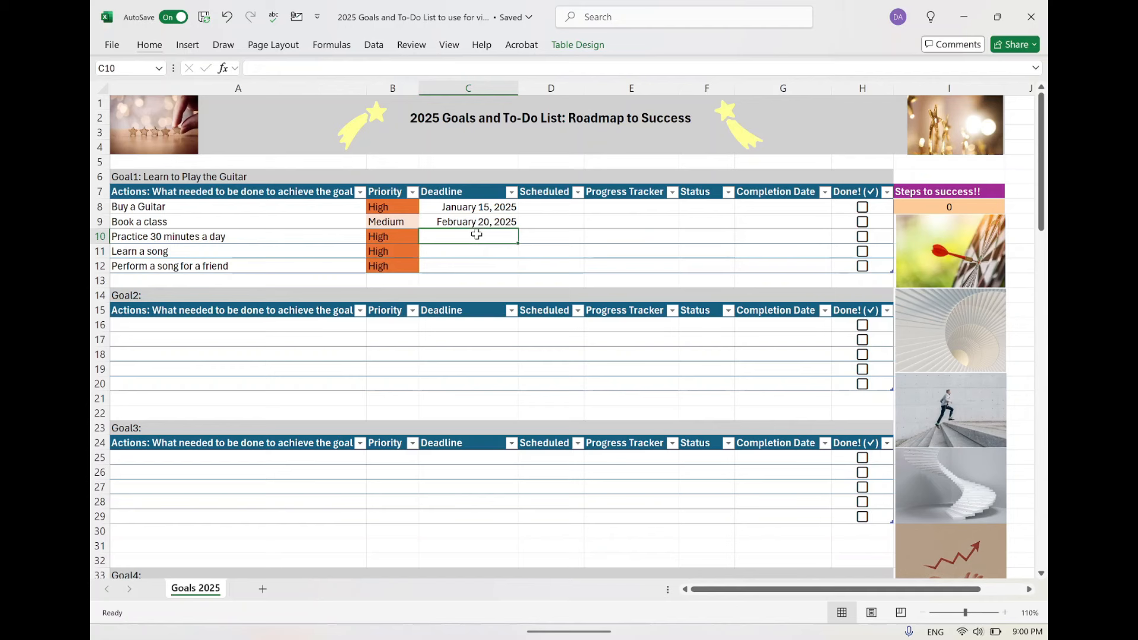
text(May)
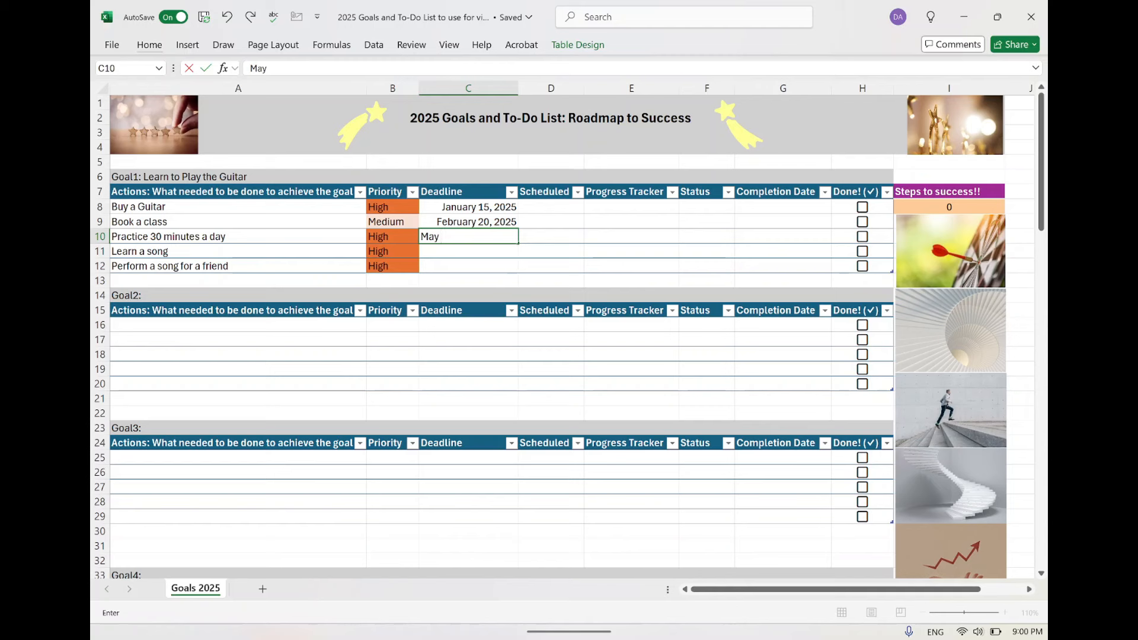
text( 15, 2025)
Enter the deadline July 24, 2025 for "Learn a song".
click(484, 253)
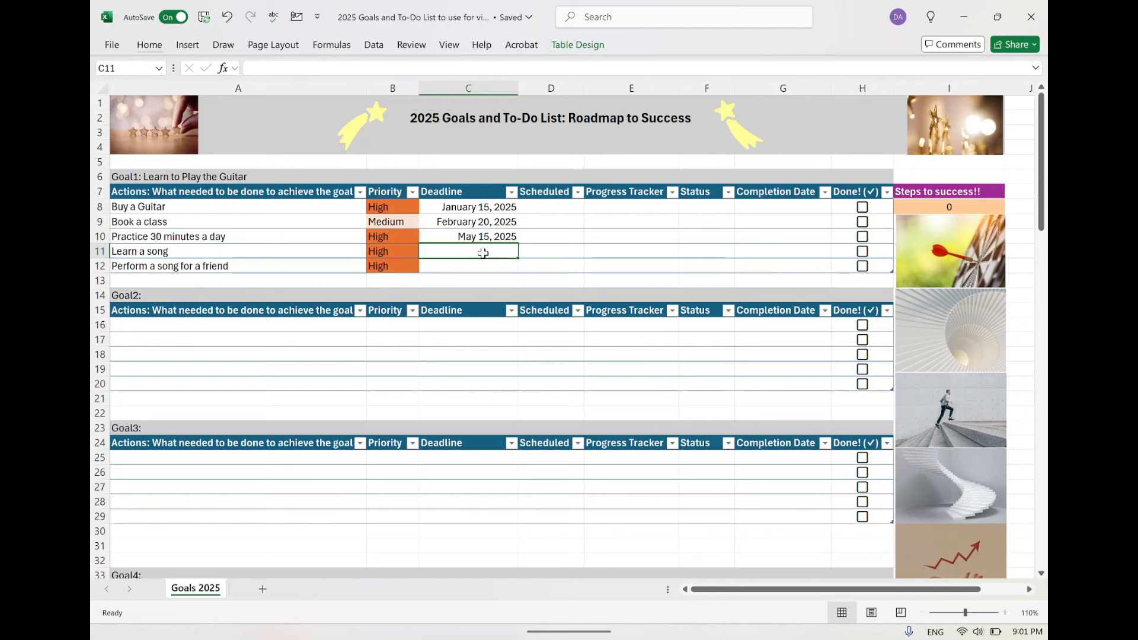
text(July 202)
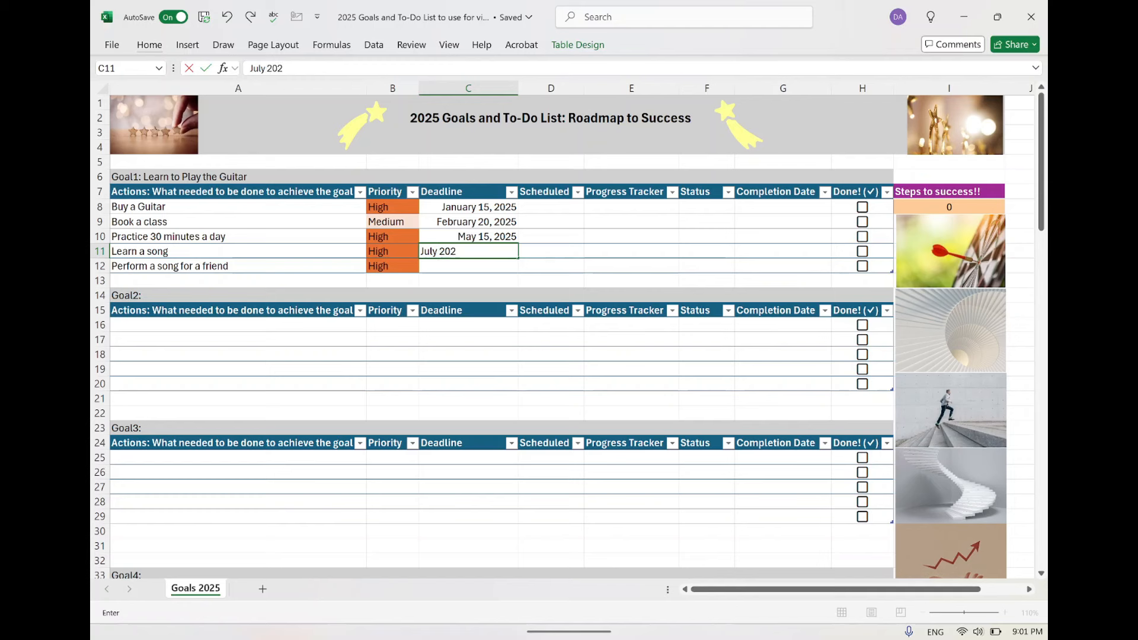
key(BackSpace)
key(BackSpace)
key(BackSpace)
text(24, 2025)
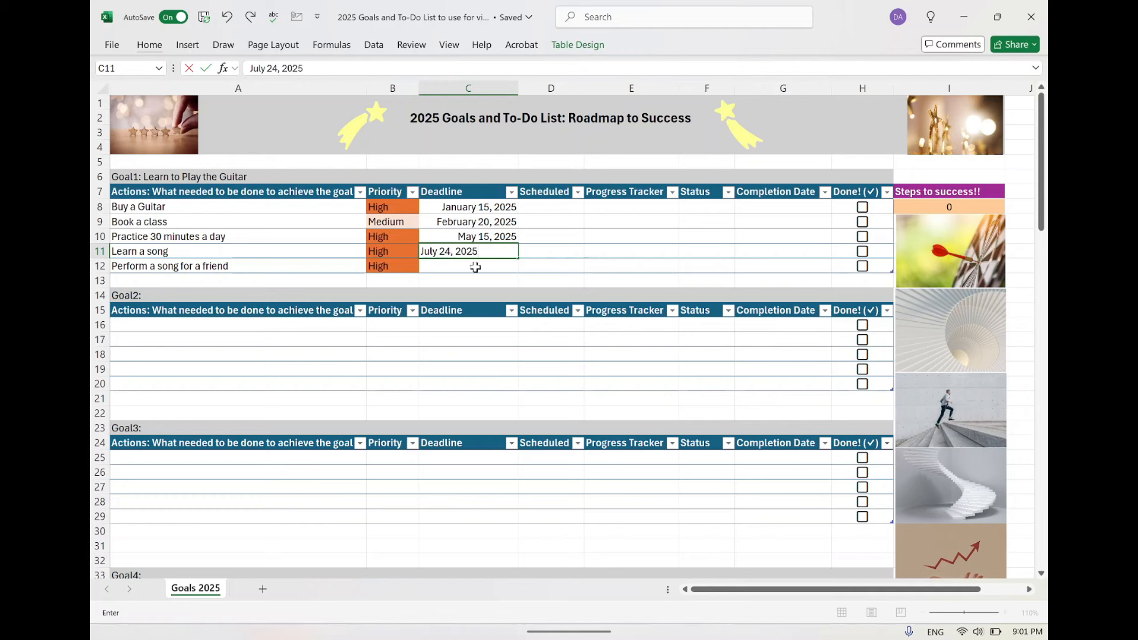
Enter the deadline Dec 15, 2025 for "Perform a song for a friend".
click(458, 267)
text(Dec)
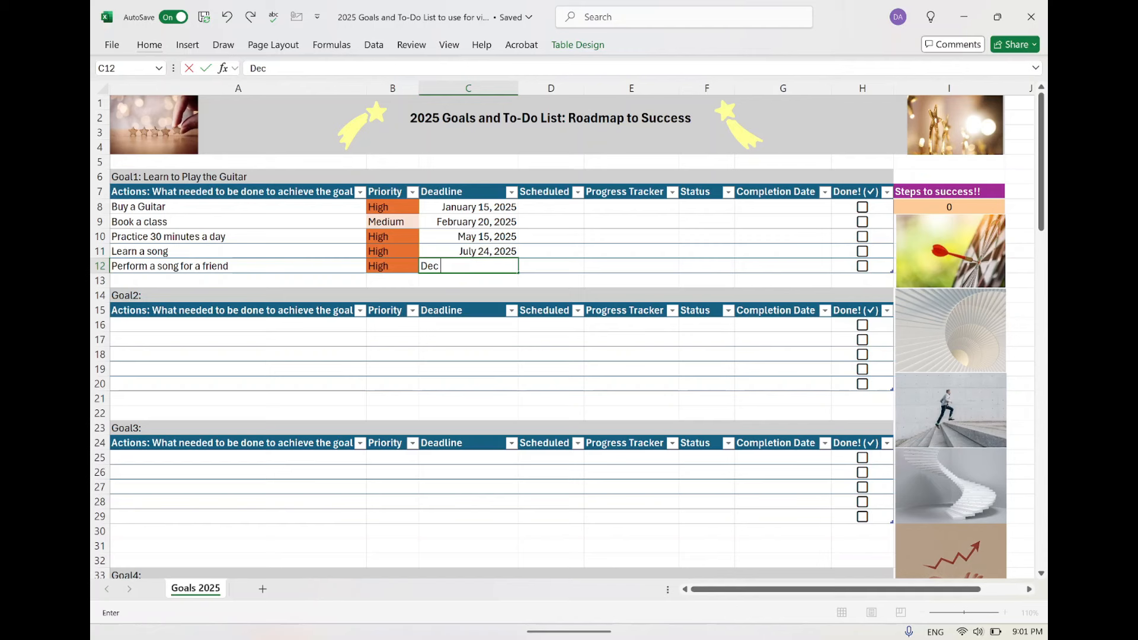
text( 15, 2024)
key(BackSpace)
text(5)
click(546, 245)
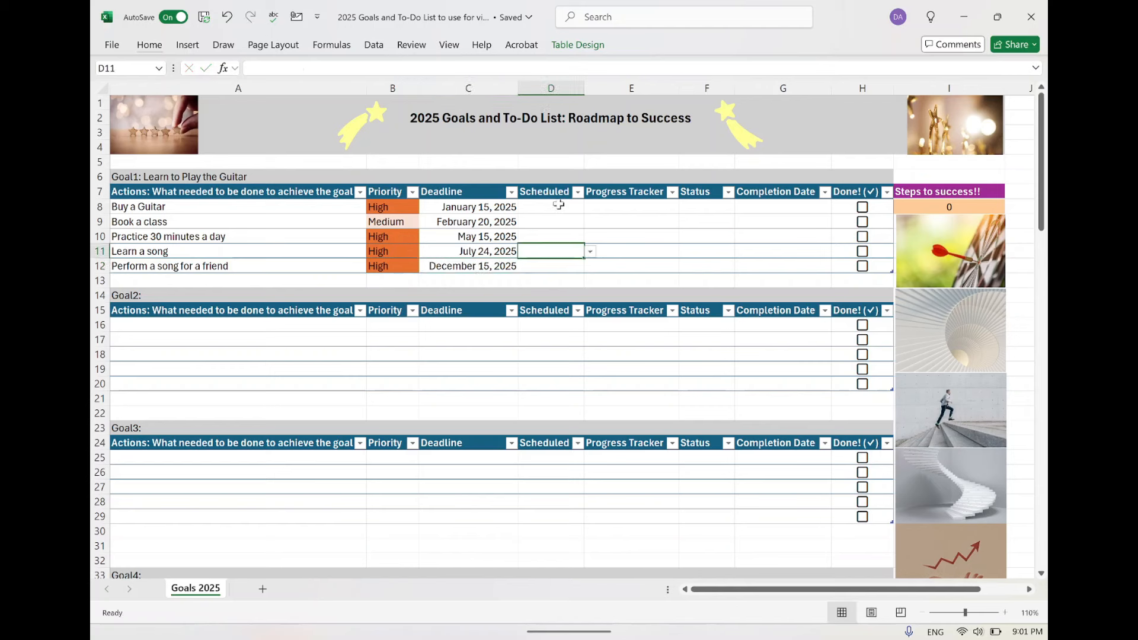
Set the Scheduled value of "Buy a Guitar" to Yes.
click(556, 206)
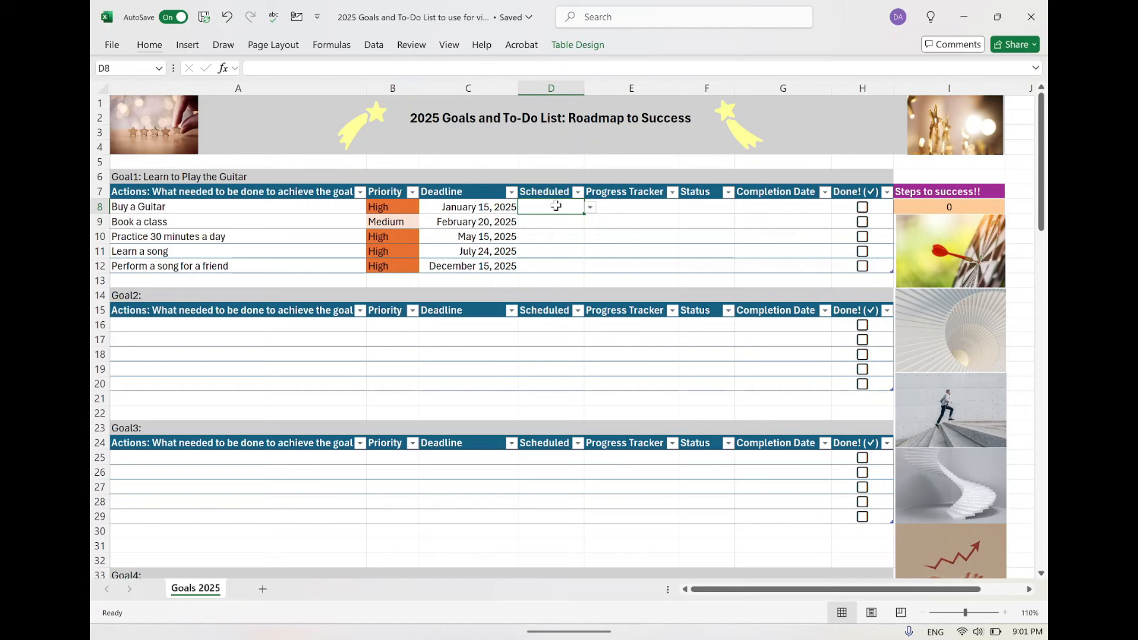
click(149, 207)
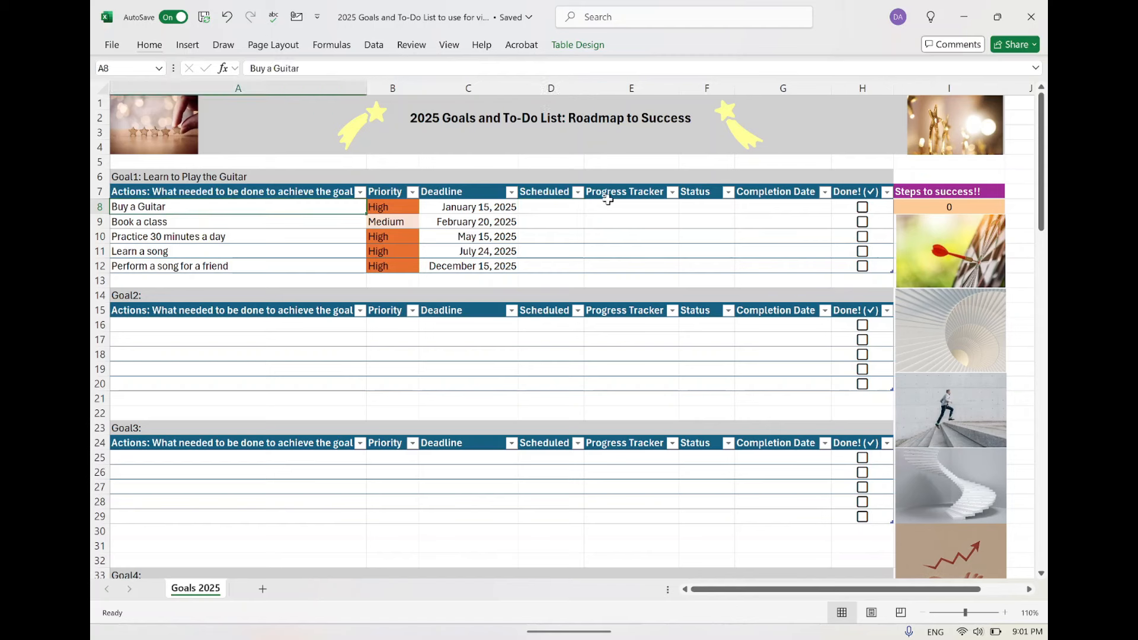
click(550, 209)
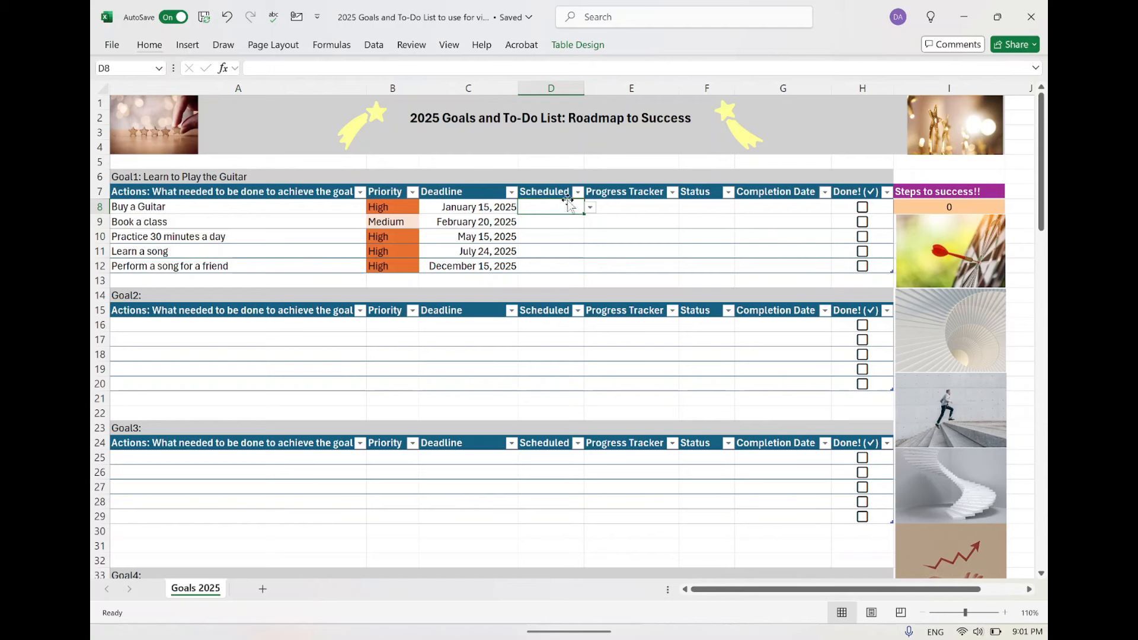
click(590, 207)
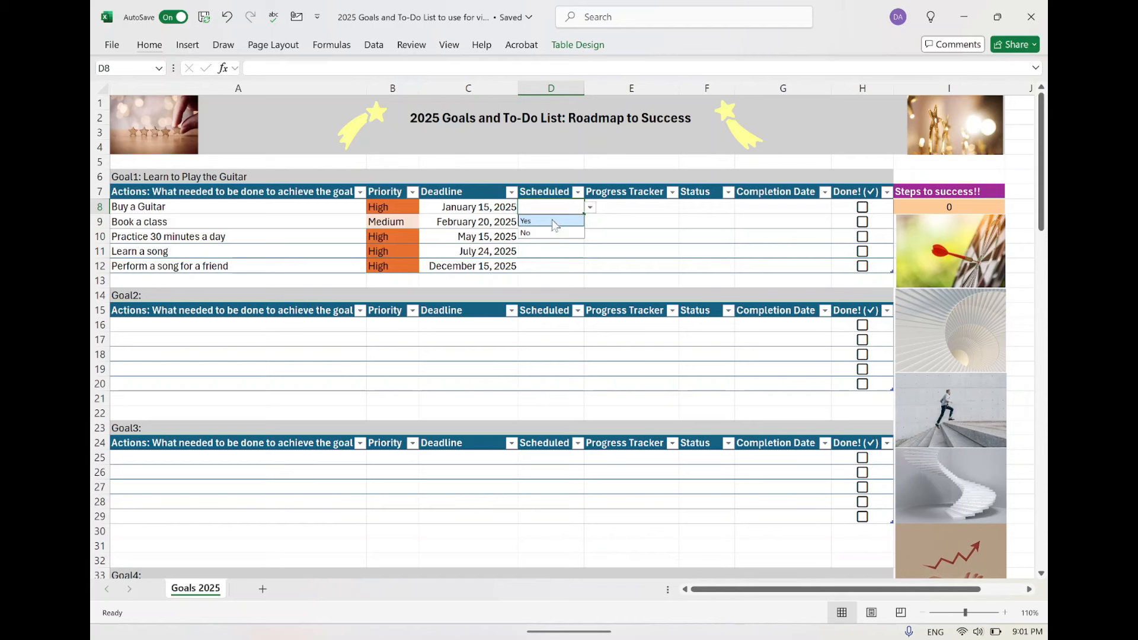
click(555, 222)
Set Scheduled to No for "Book a class" and fill that value down through "Perform a song for a friend".
click(543, 223)
click(590, 222)
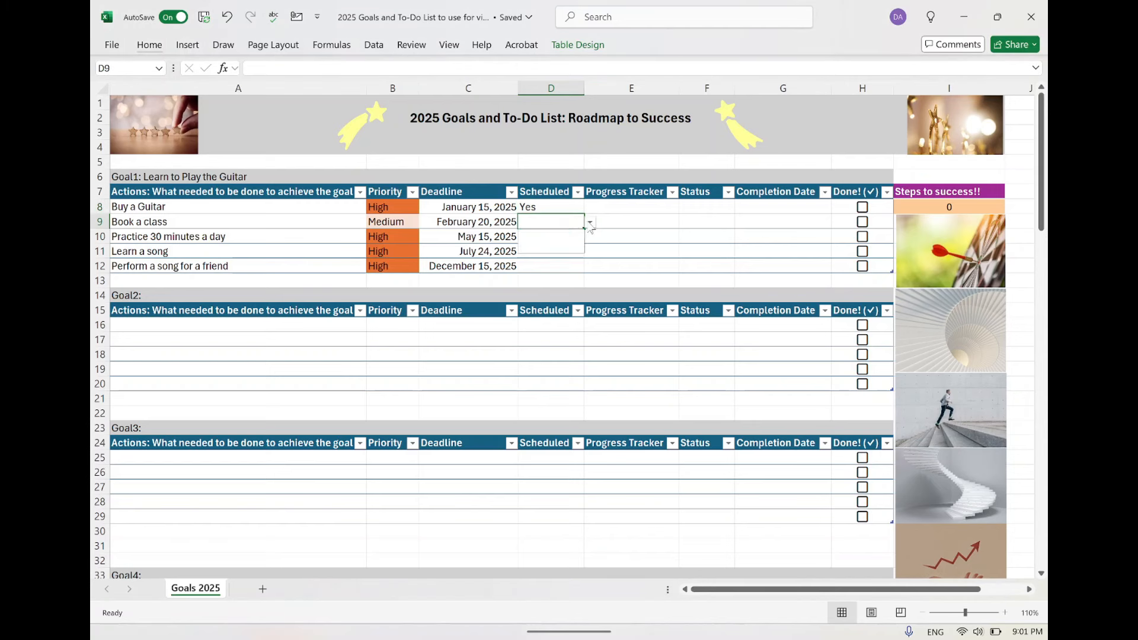
click(568, 249)
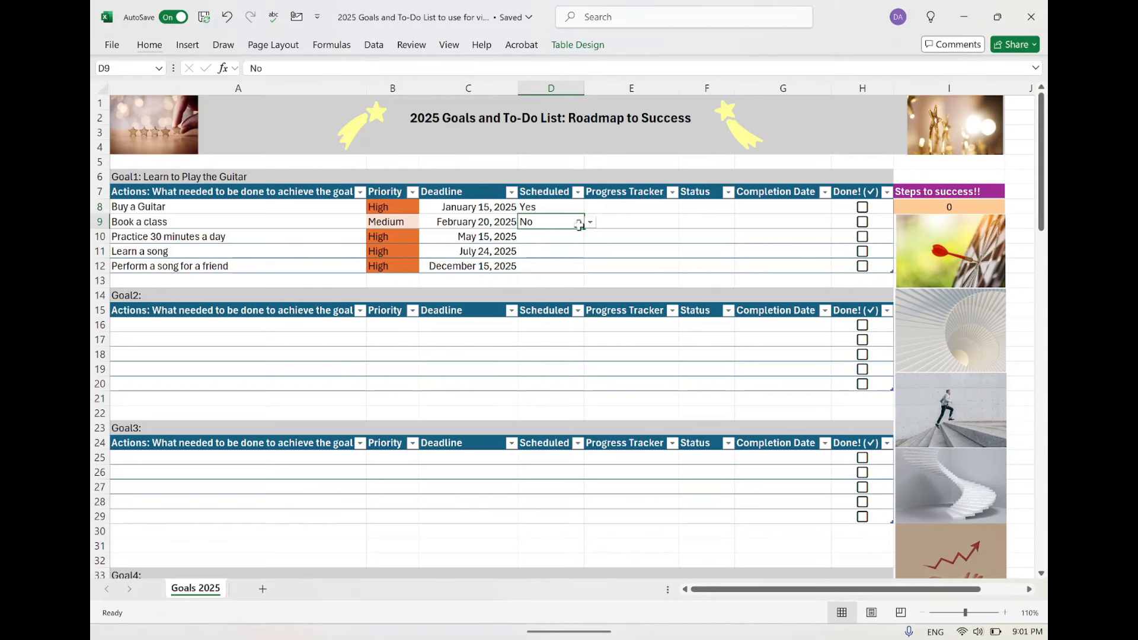
drag(579, 224, 580, 268)
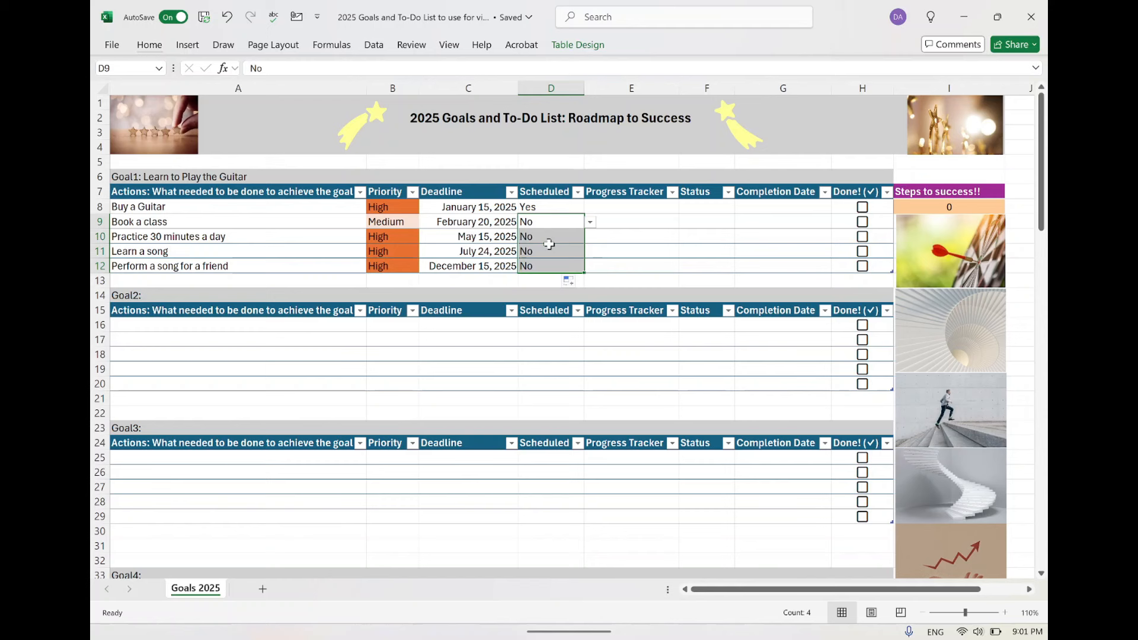
click(541, 207)
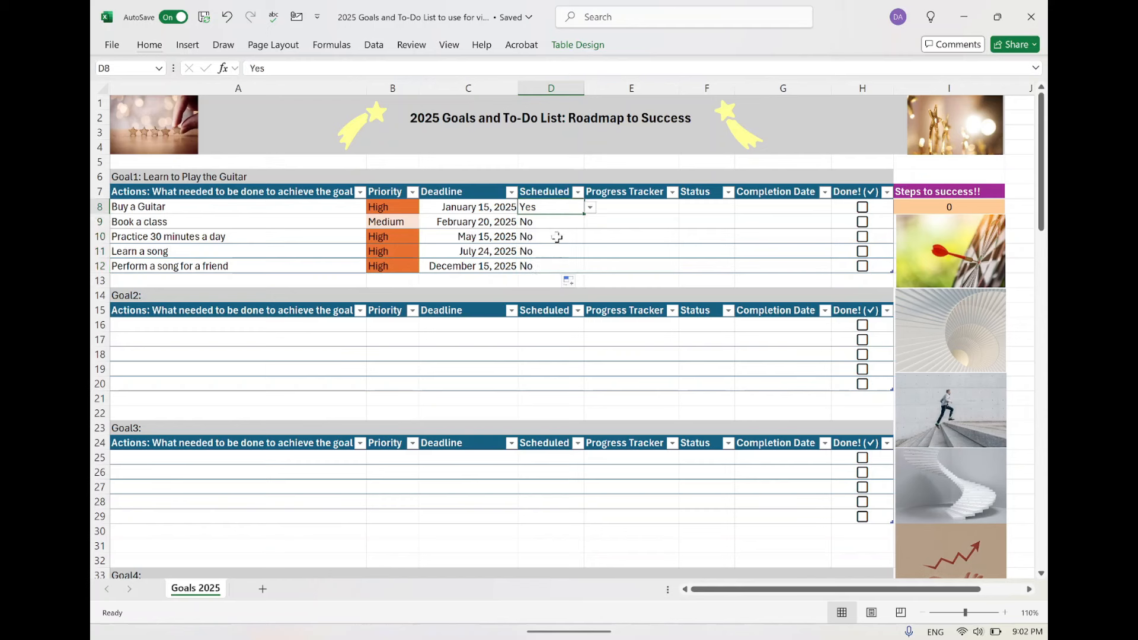
Set the status of "Buy a Guitar" to Not Started and fill it down to the other four guitar actions.
click(629, 211)
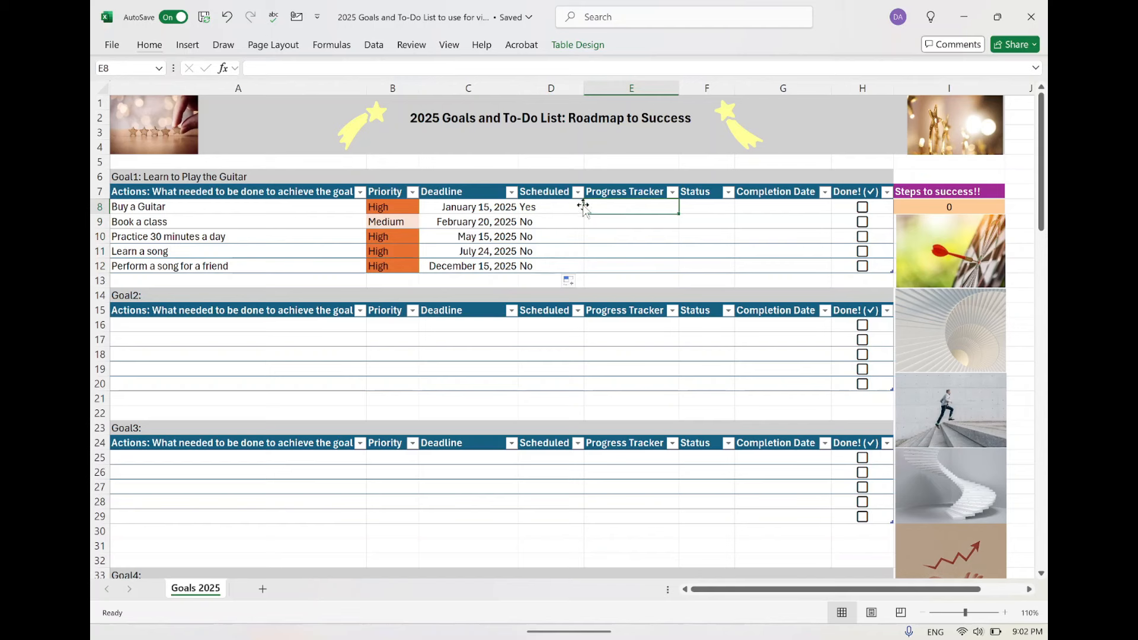
click(704, 206)
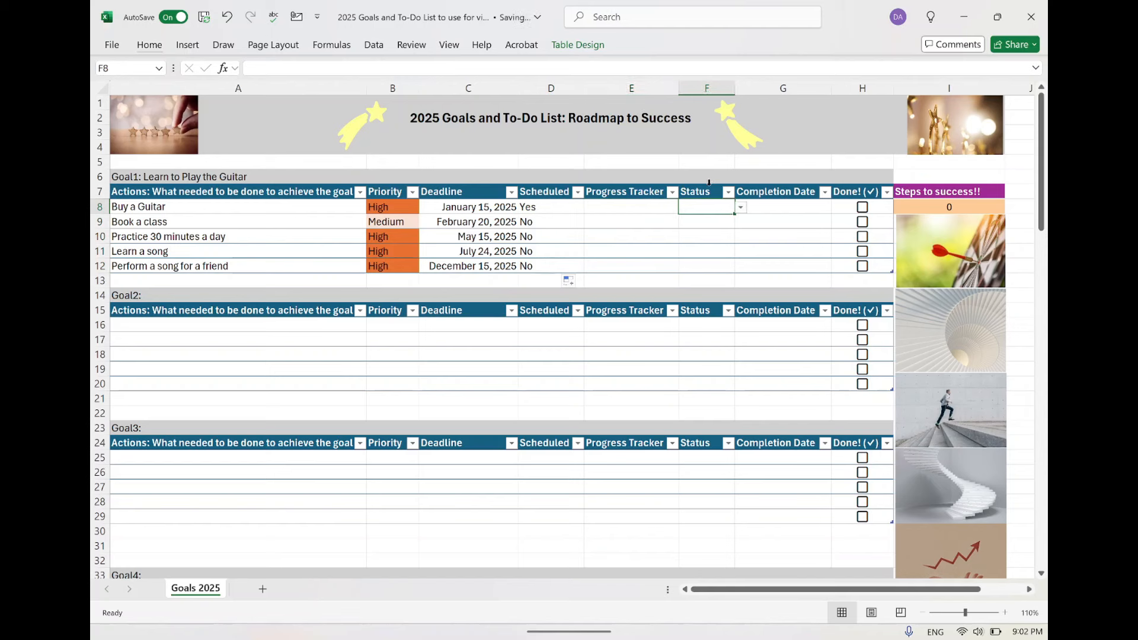
click(741, 209)
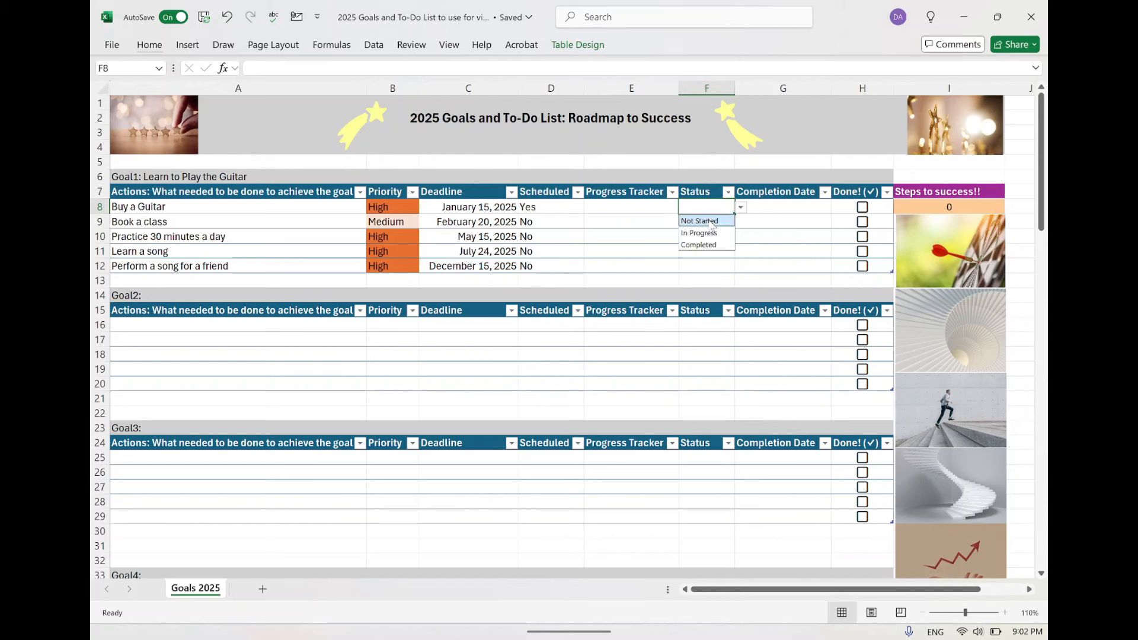
click(730, 220)
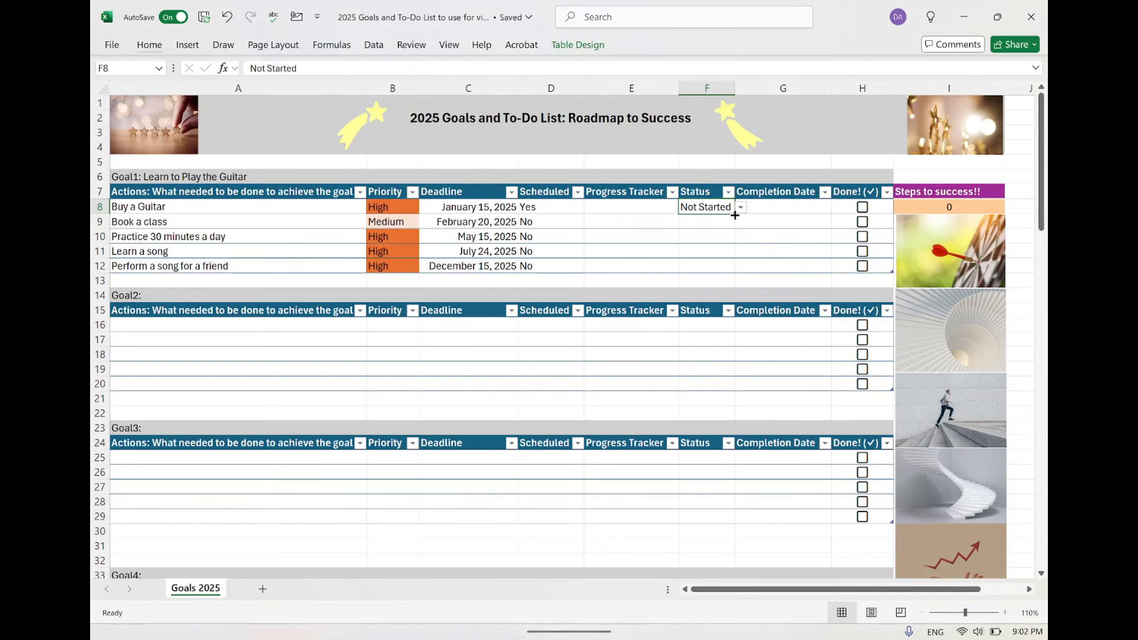
drag(735, 215, 736, 272)
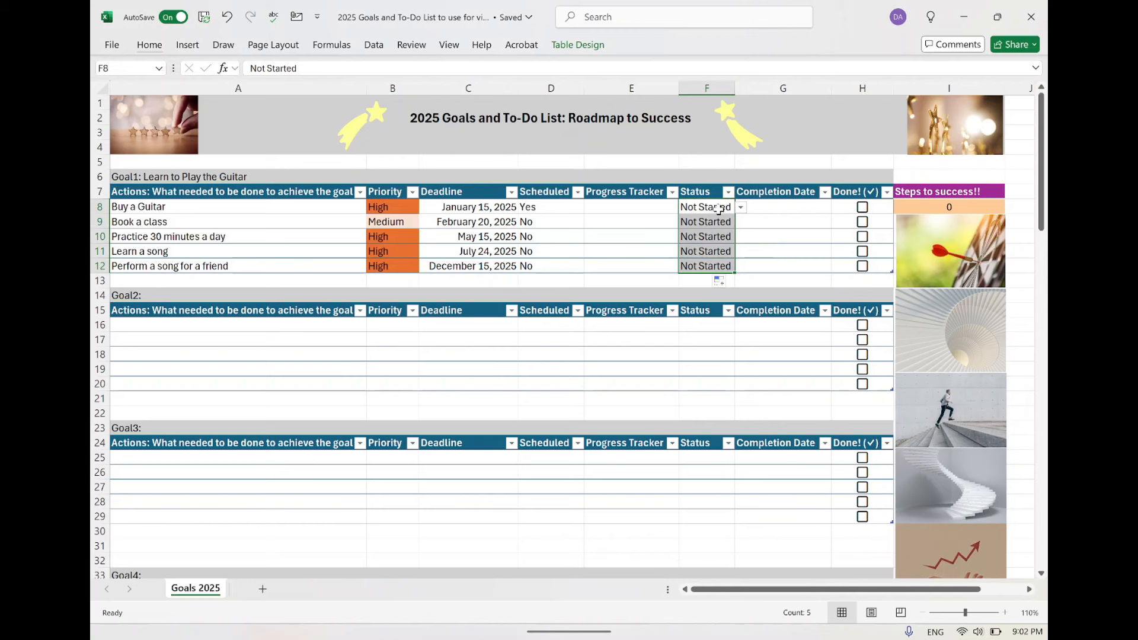
click(741, 207)
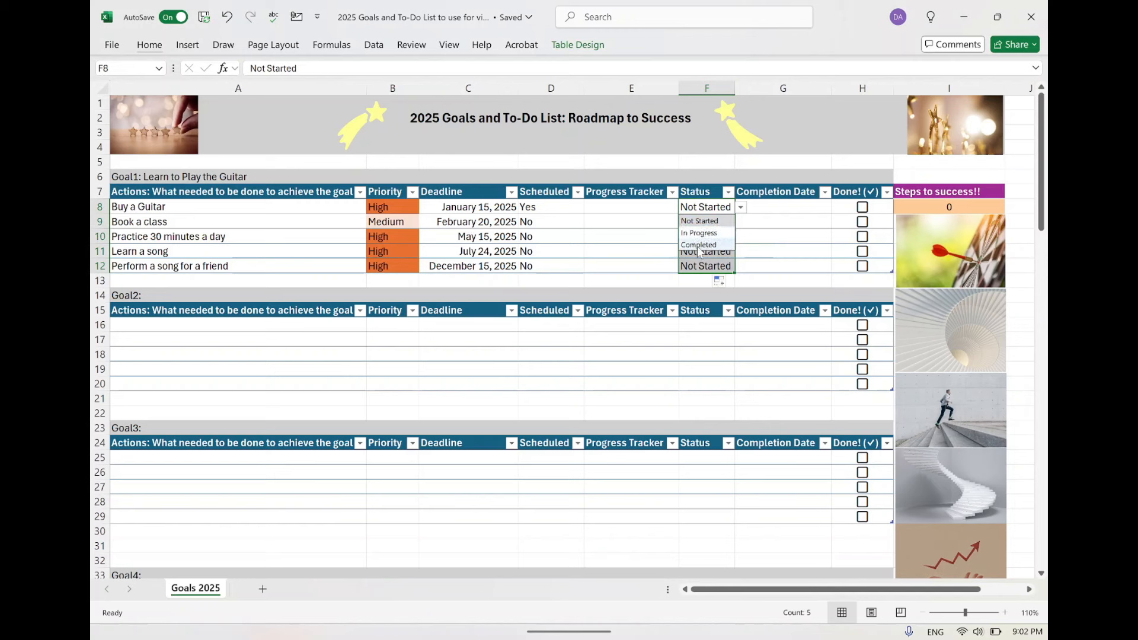
click(590, 237)
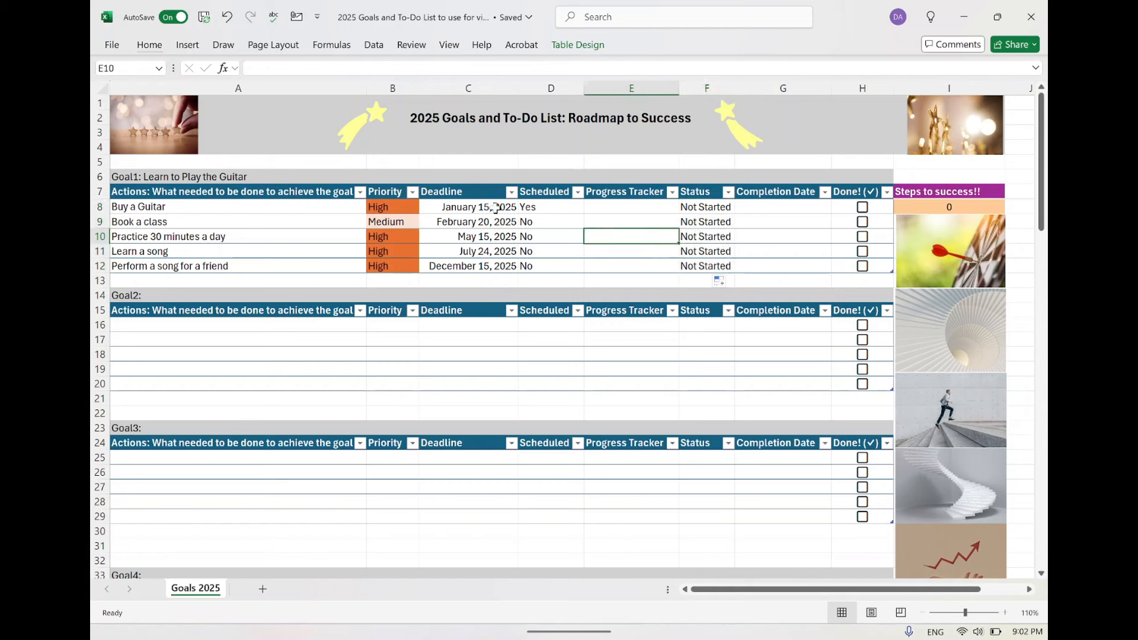
Enter "Got it" in the progress tracker of "Buy a Guitar" and change its status to Completed.
click(637, 207)
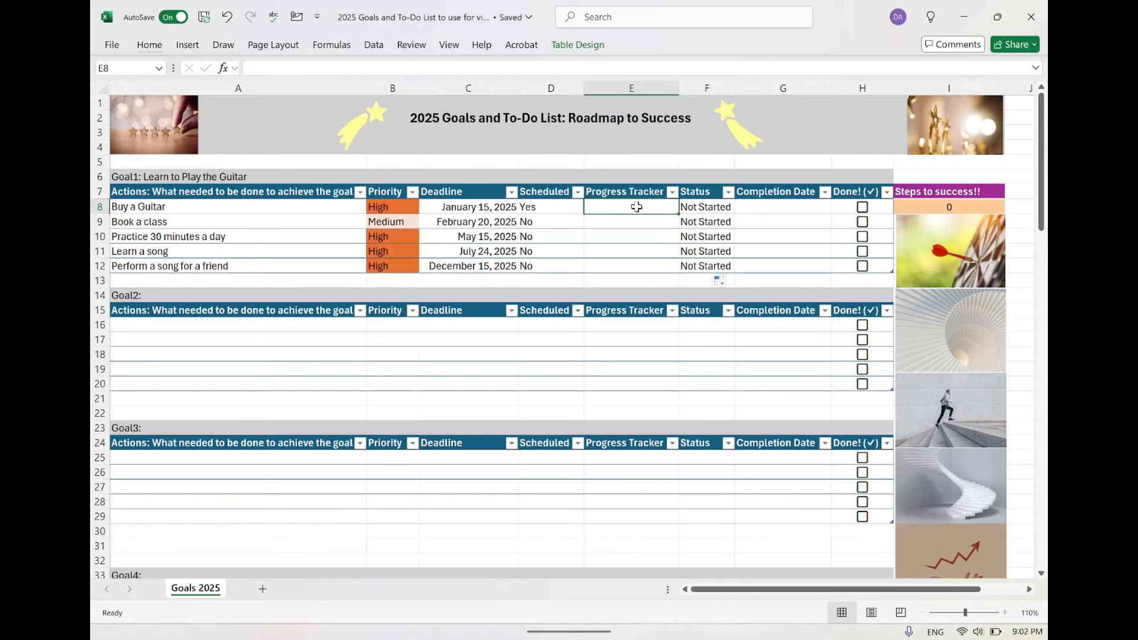
text(Got it)
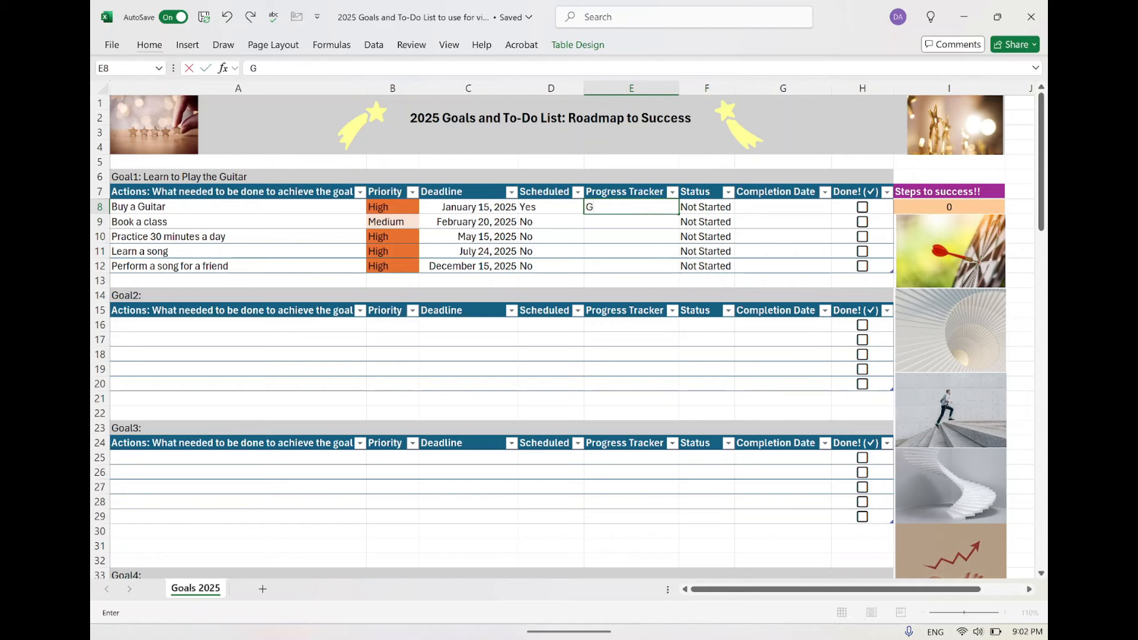
click(700, 207)
click(742, 207)
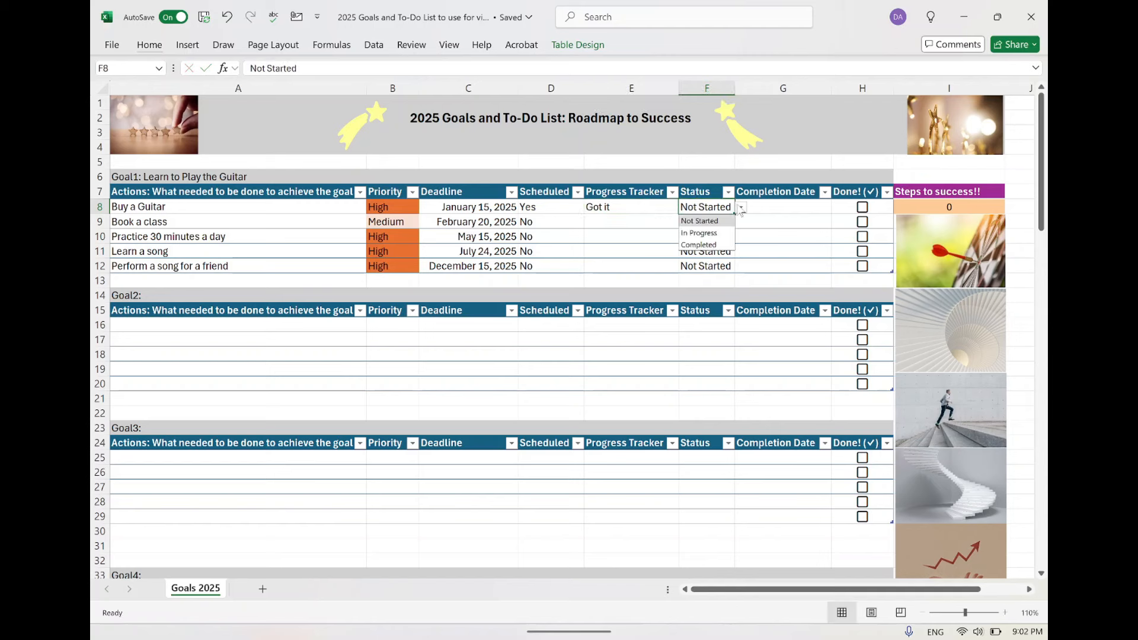
click(710, 245)
Enter January 10, 2025 as the completion date of "Buy a Guitar".
click(795, 211)
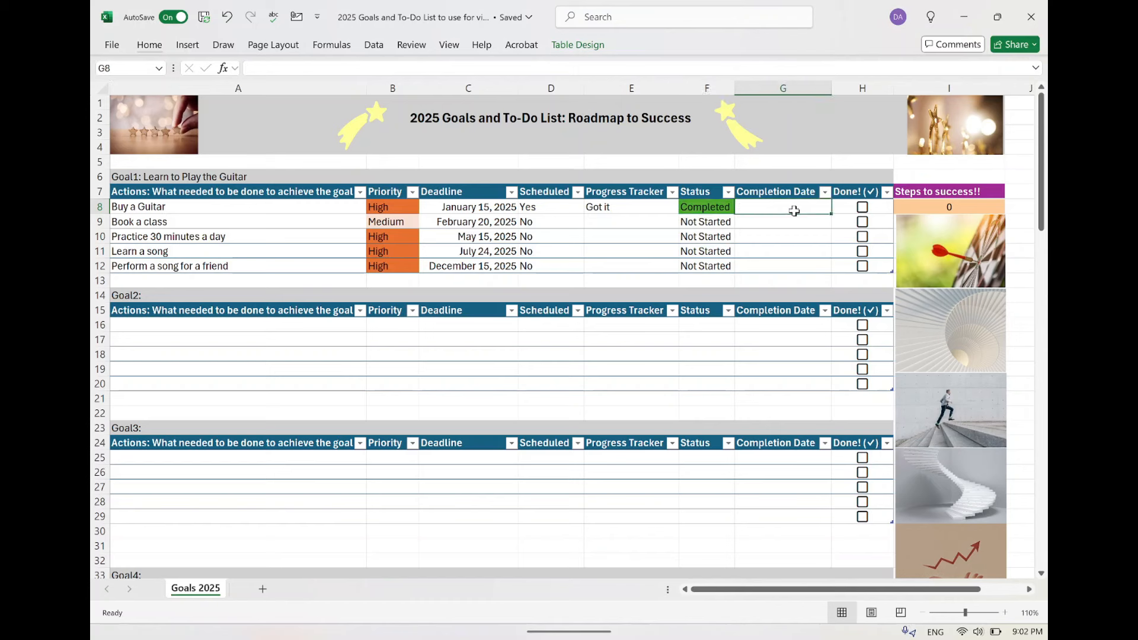
text(Jan)
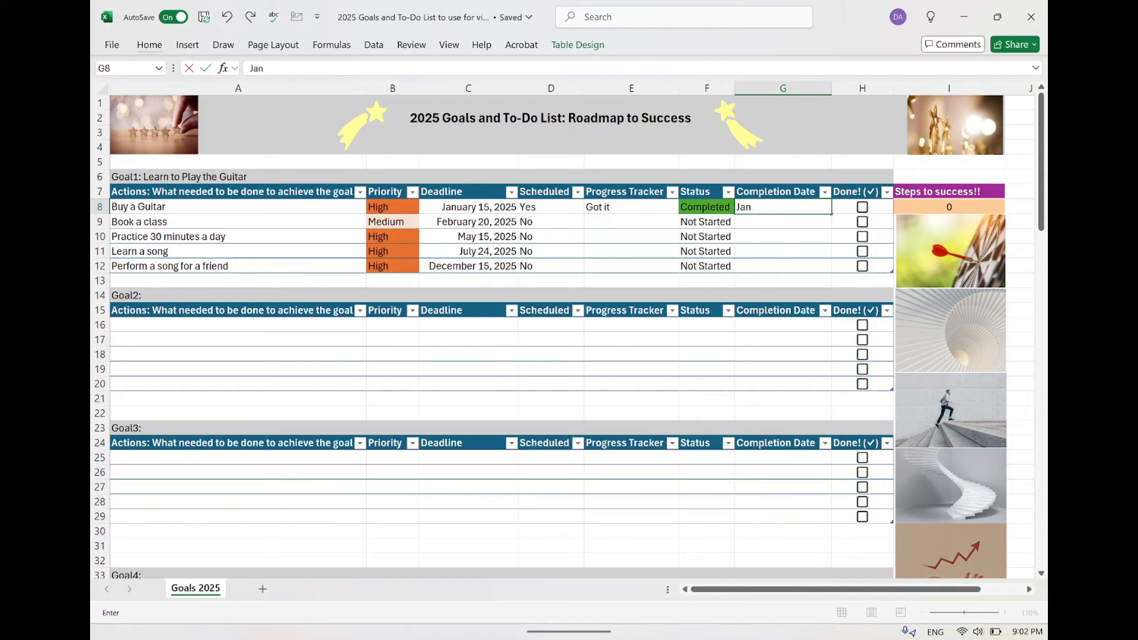
text(uary 10, 2025)
click(797, 252)
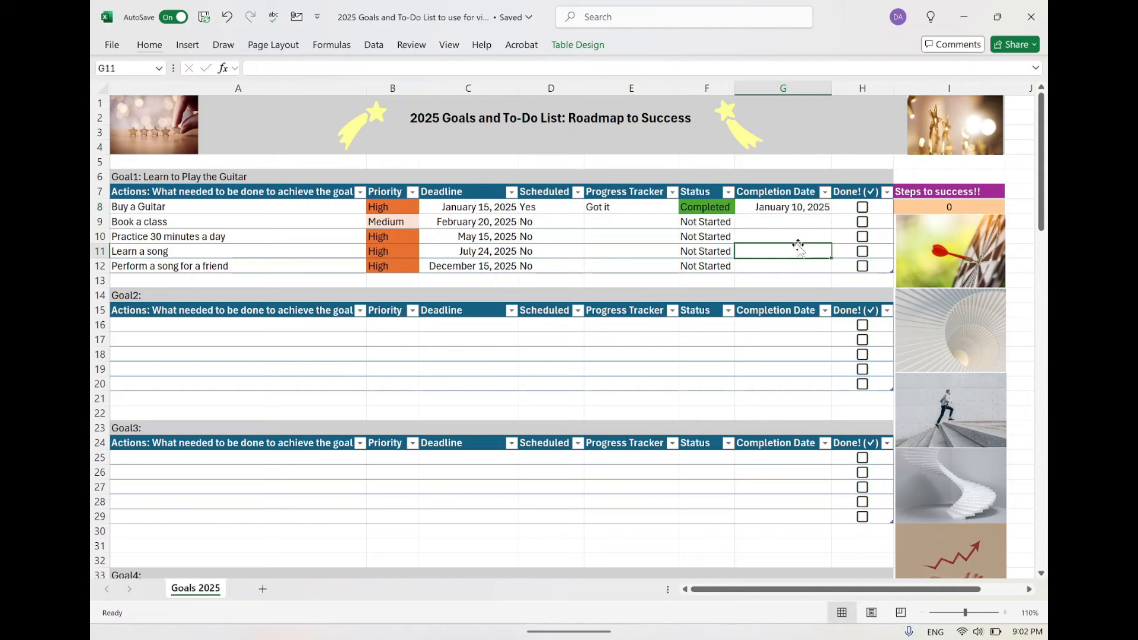
Mark "Buy a Guitar" as done, toggling the mark off and on again to test the row highlighting.
click(863, 207)
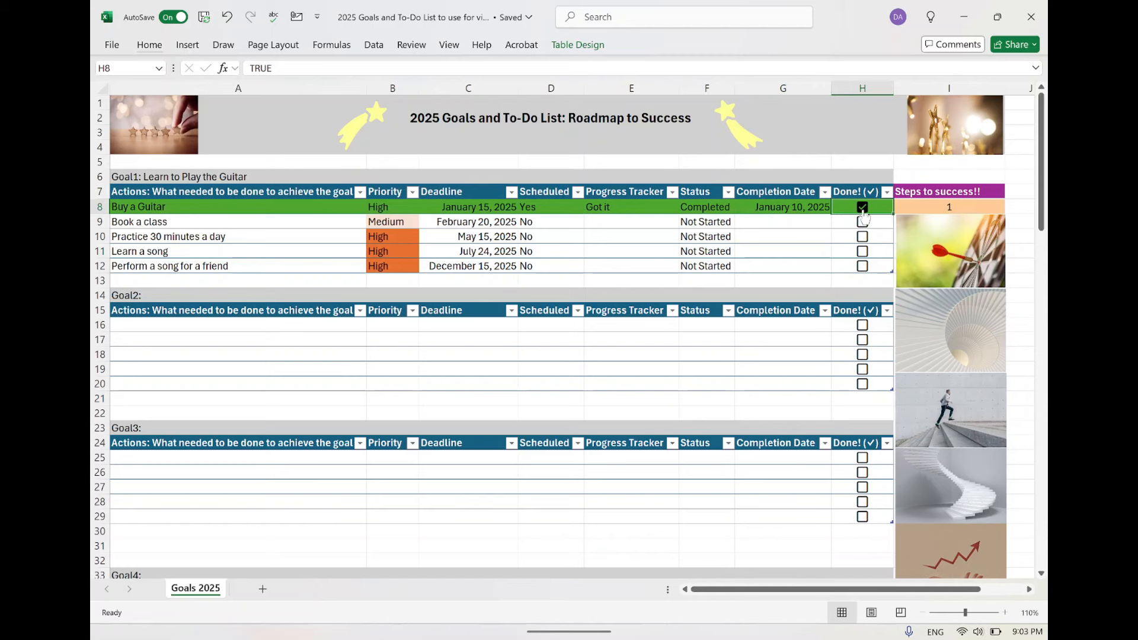
click(863, 207)
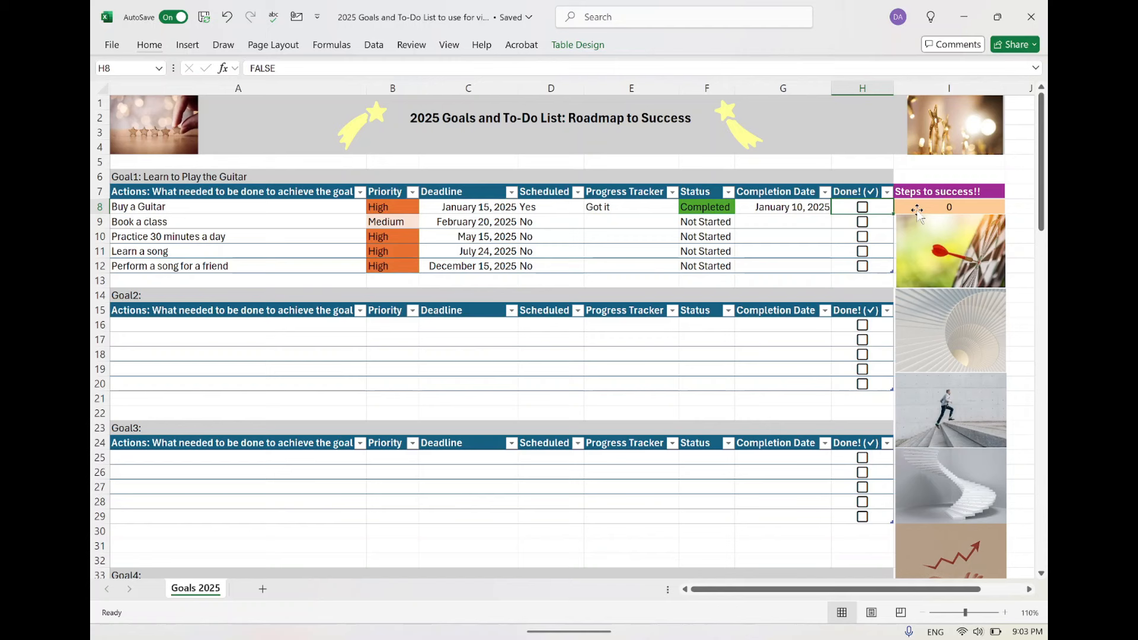
click(863, 207)
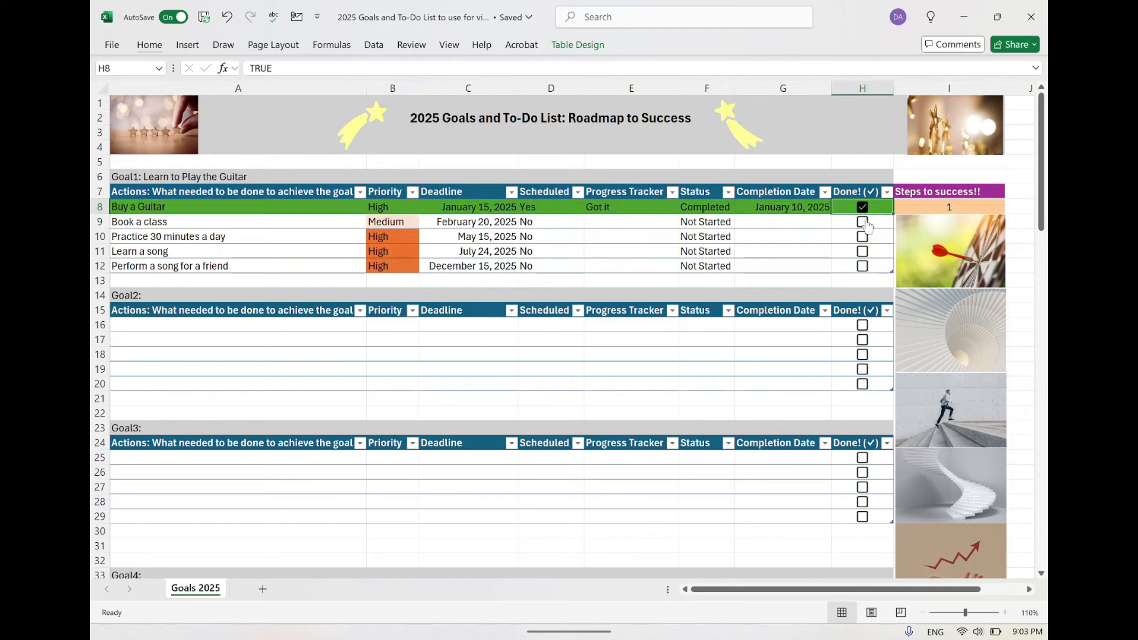
Mark "Book a class" as done and clear that mark again.
click(863, 222)
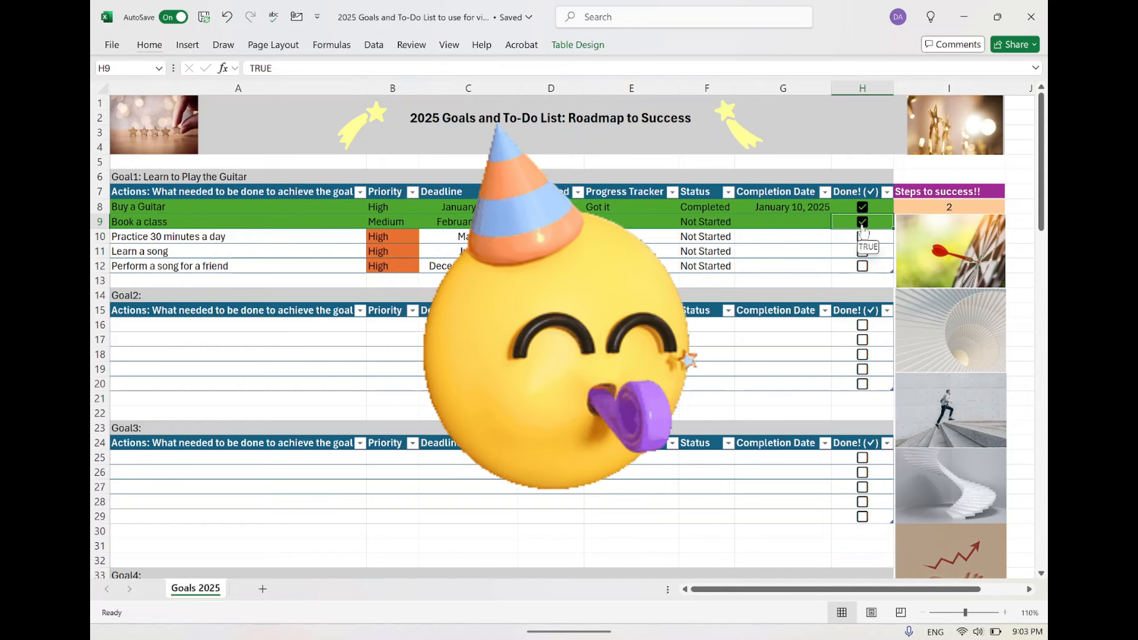
click(863, 225)
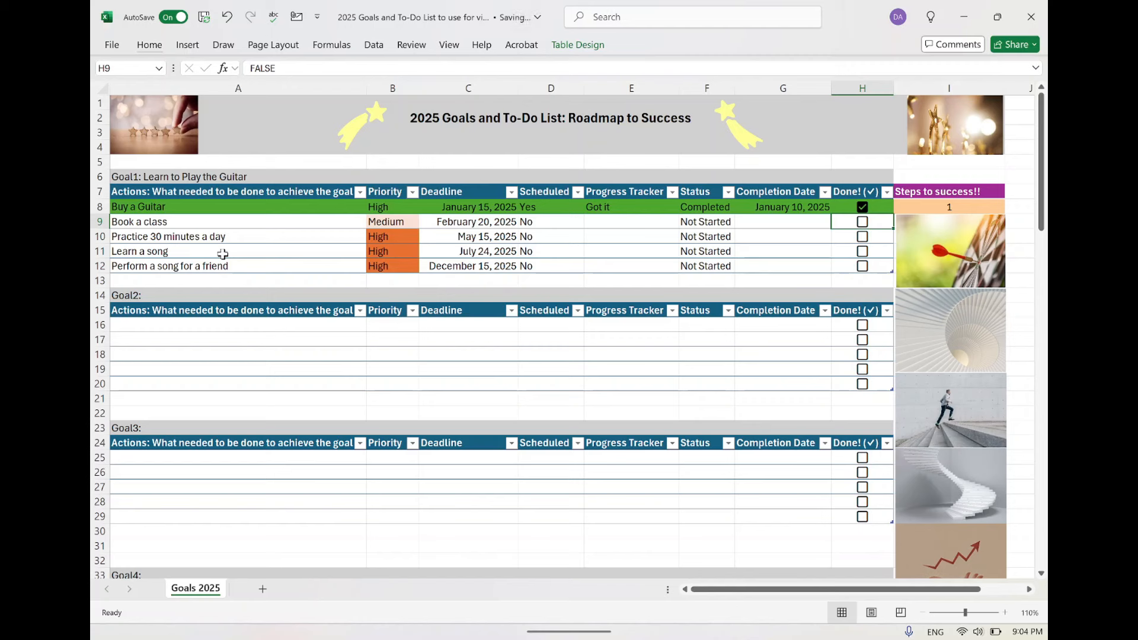
Change the priority of "Book a class" to Low.
click(389, 209)
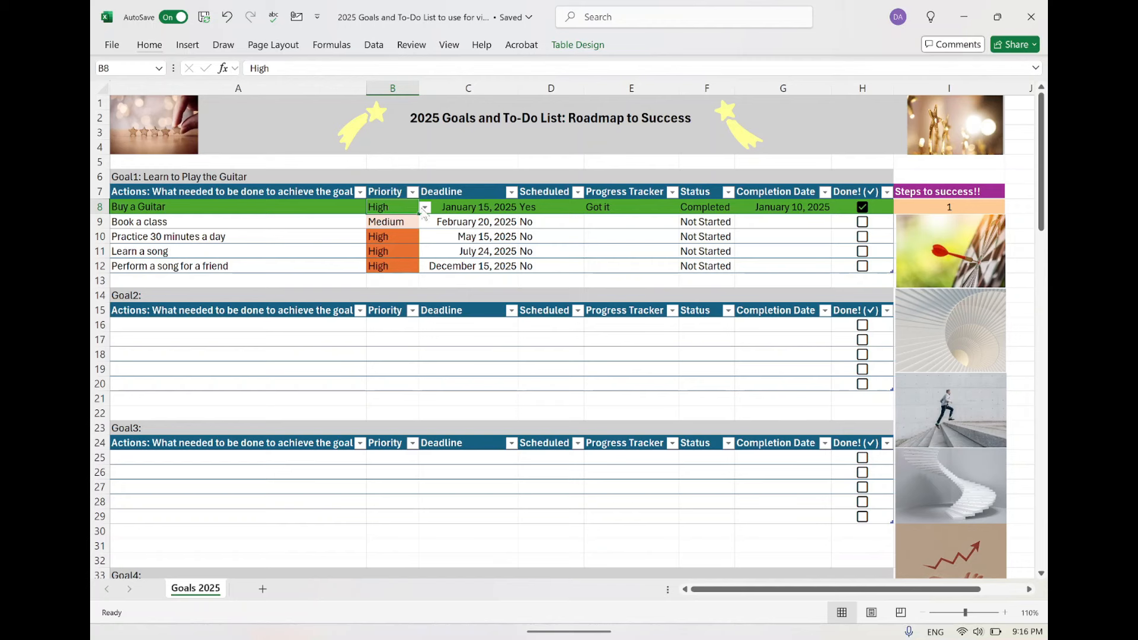
click(399, 226)
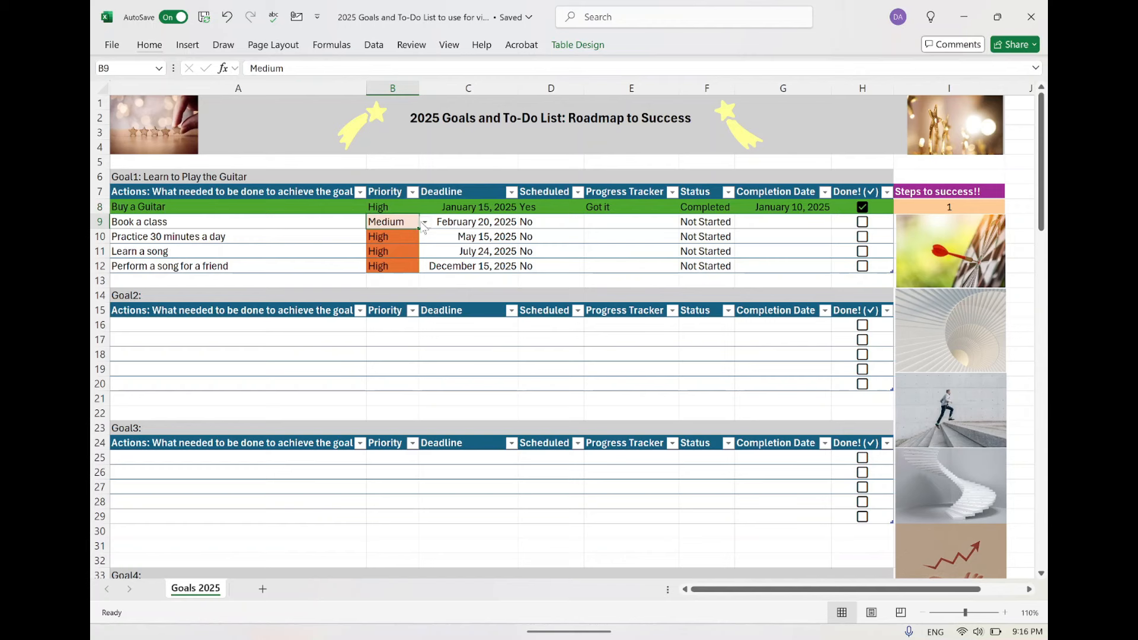
click(424, 222)
click(403, 260)
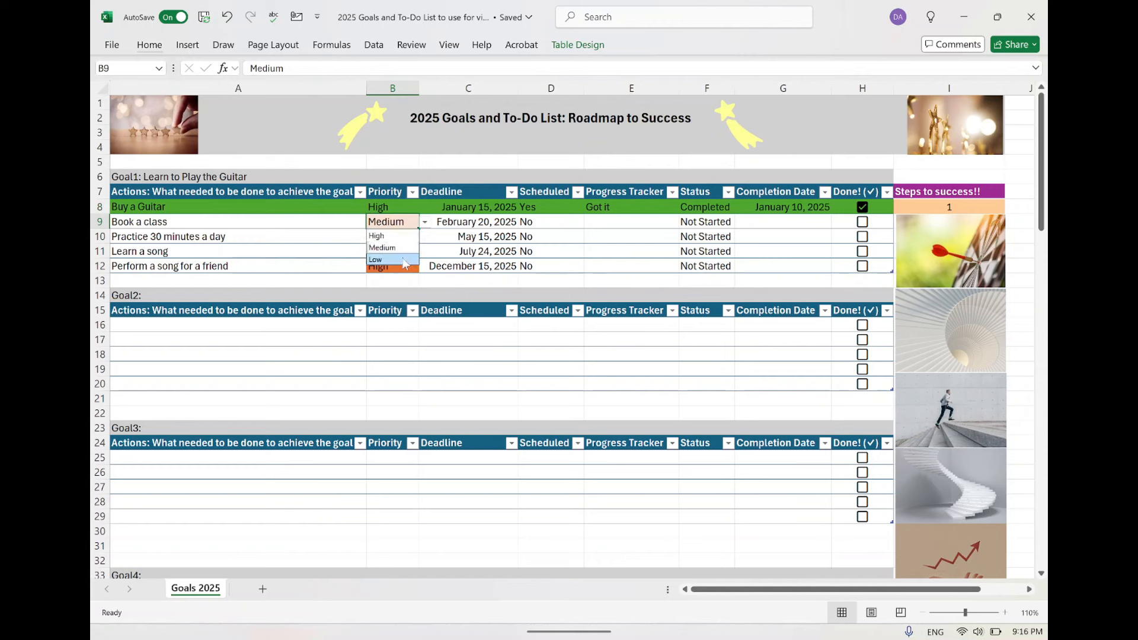
click(380, 259)
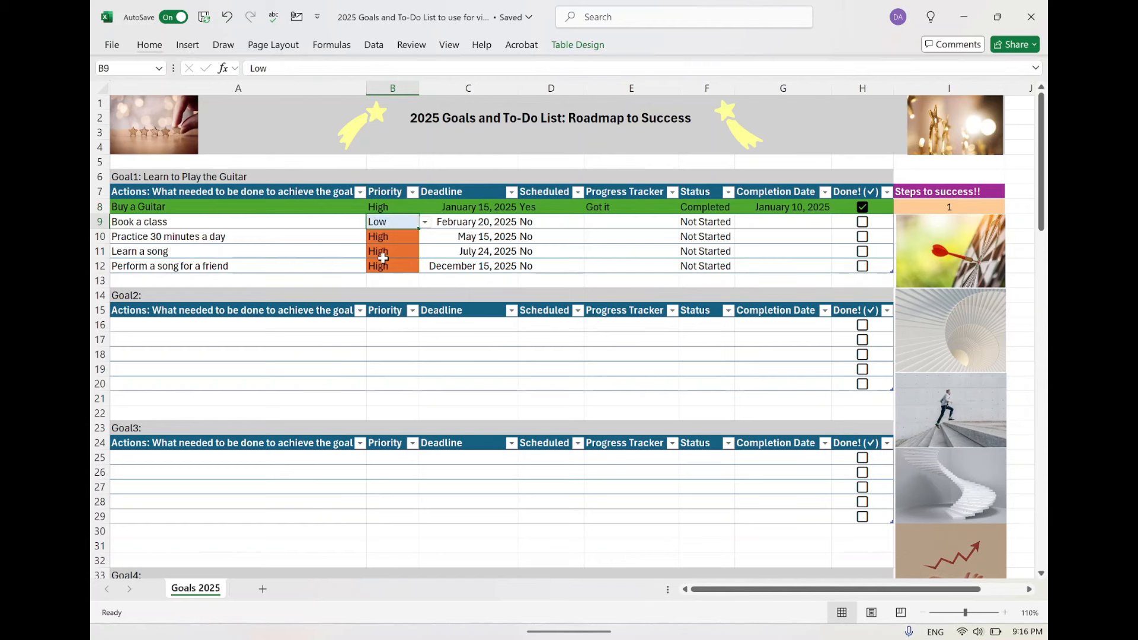